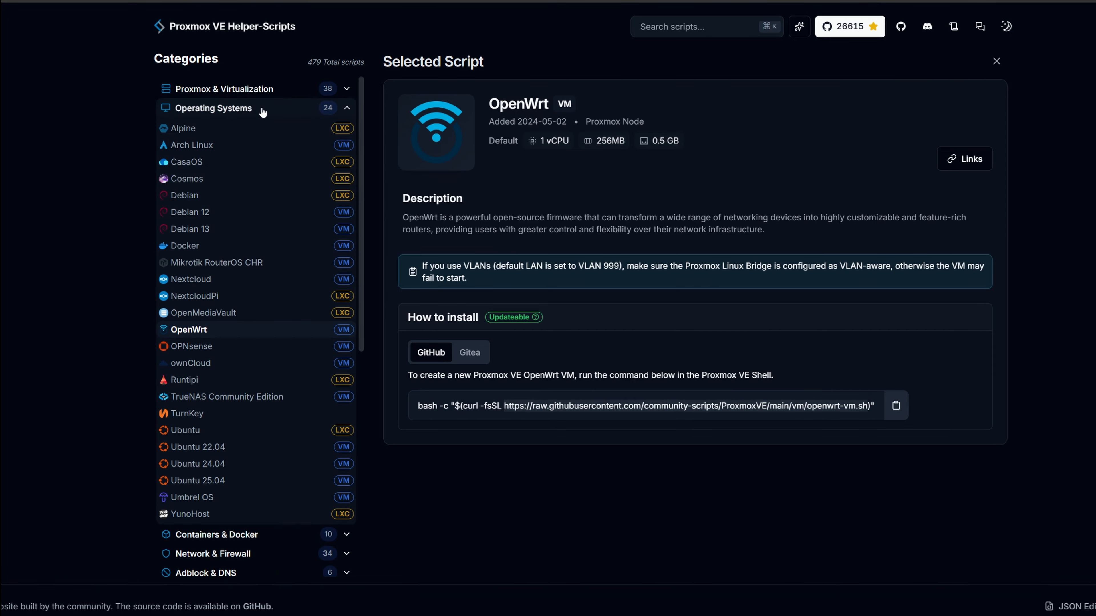
- Copy the OpenWrt VM install command from the Helper-Scripts page
scroll(284, 181, down, 5)
scroll(279, 236, down, 4)
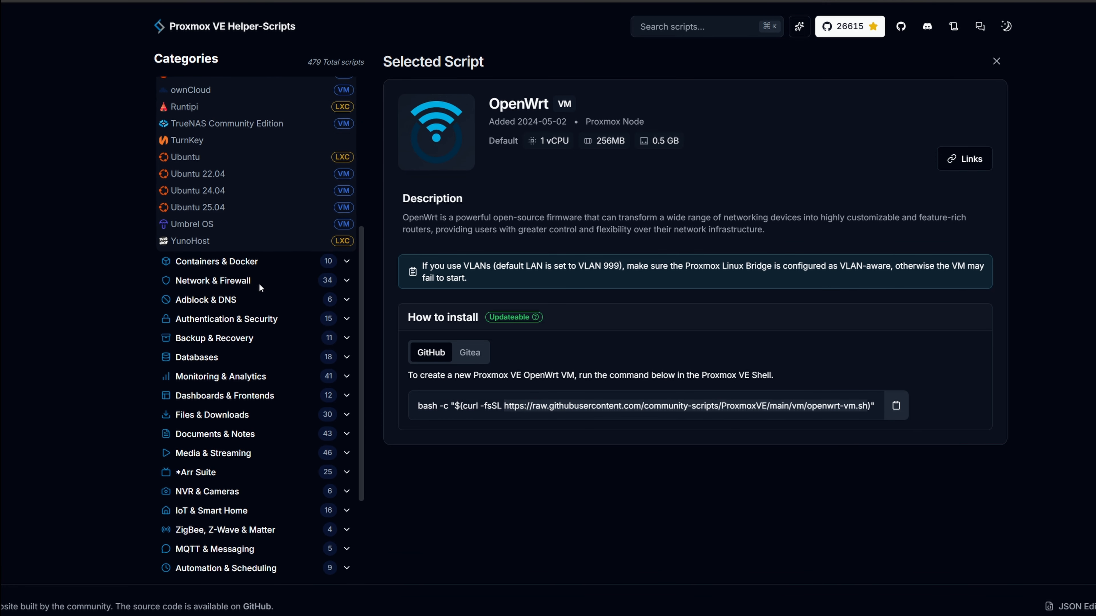
scroll(255, 510, up, 9)
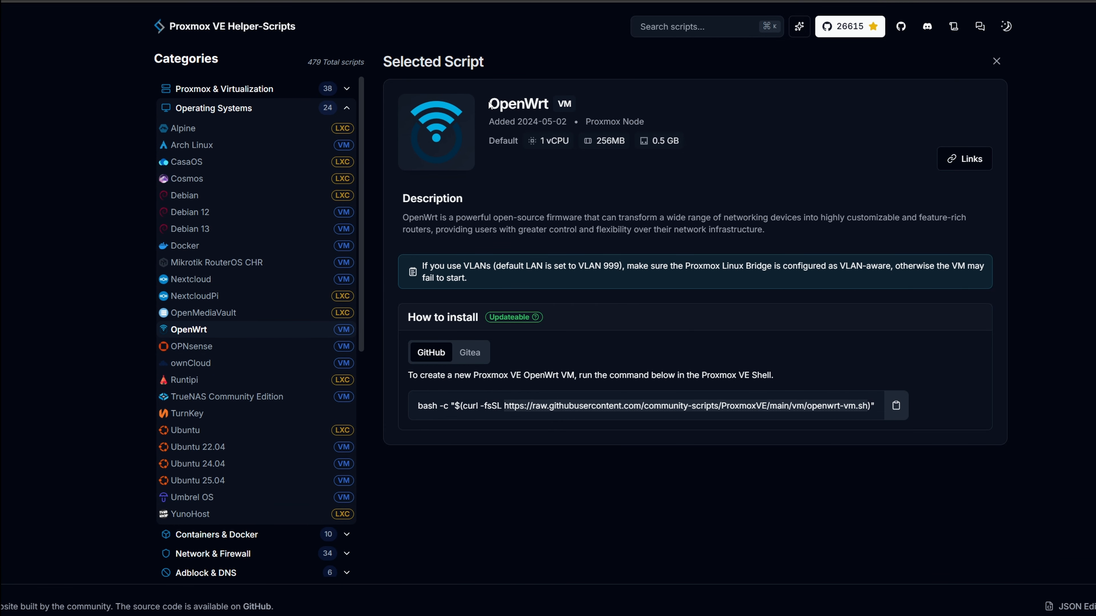
drag(490, 105, 559, 105)
click(587, 107)
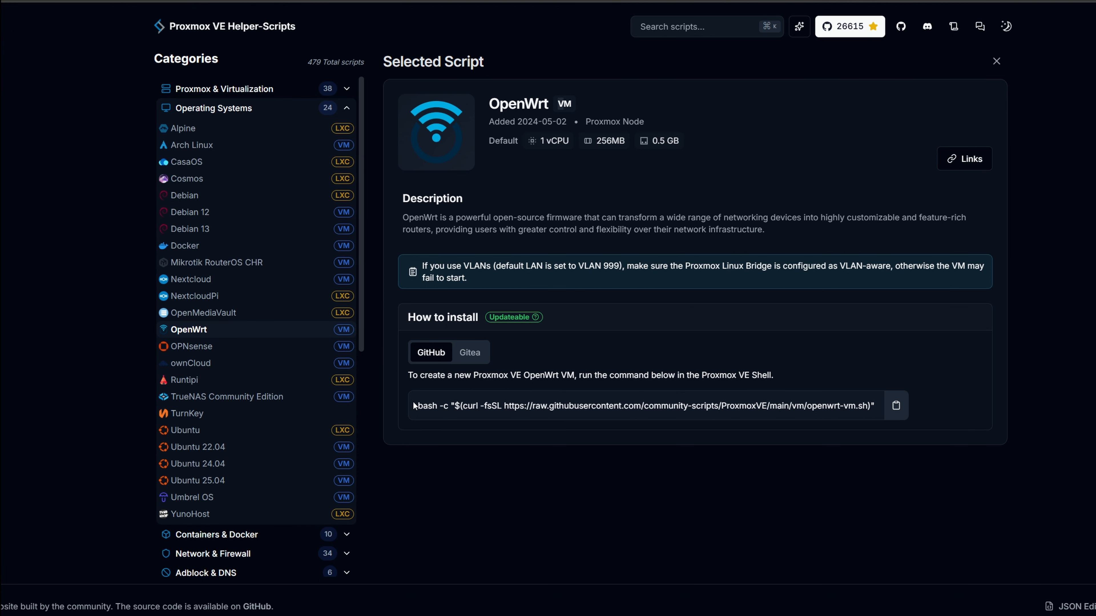
click(895, 408)
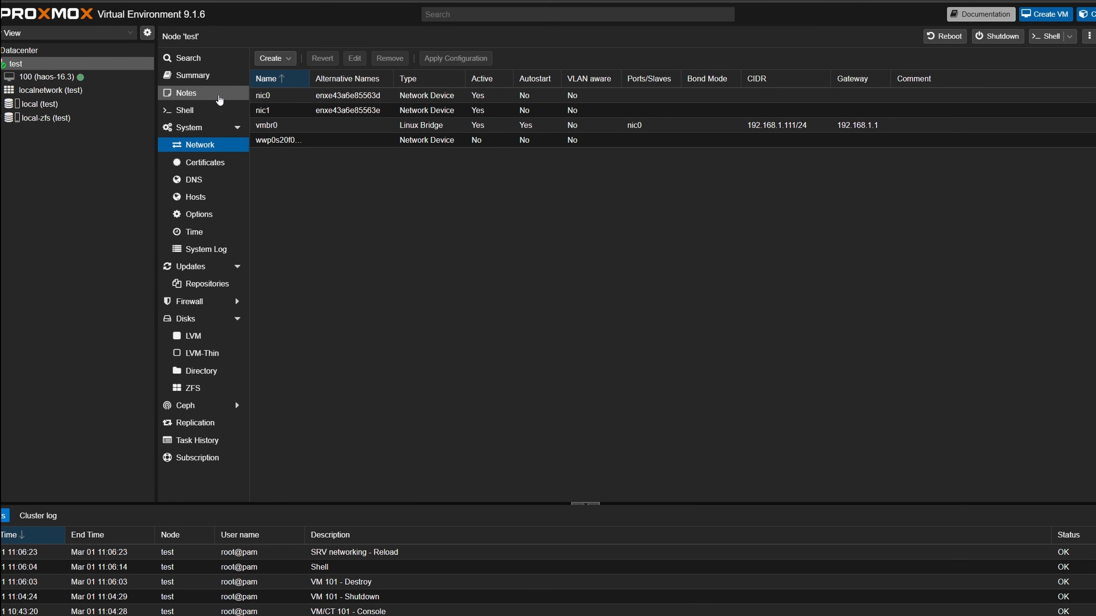
- Run the copied OpenWrt VM script in the node's shell, confirming creation with default settings
click(192, 116)
right_click(453, 156)
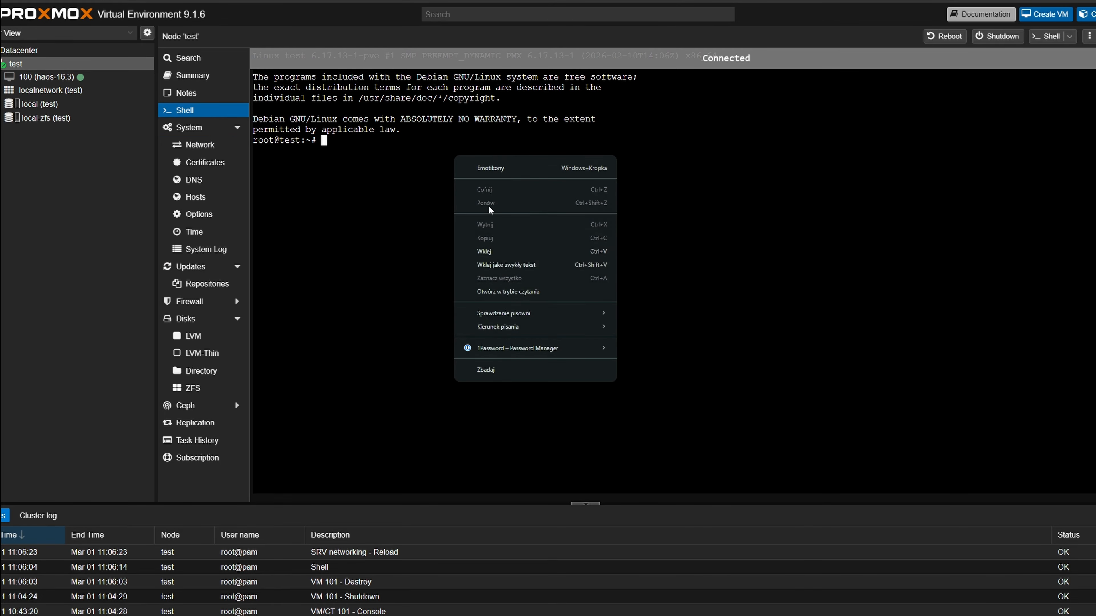
click(520, 257)
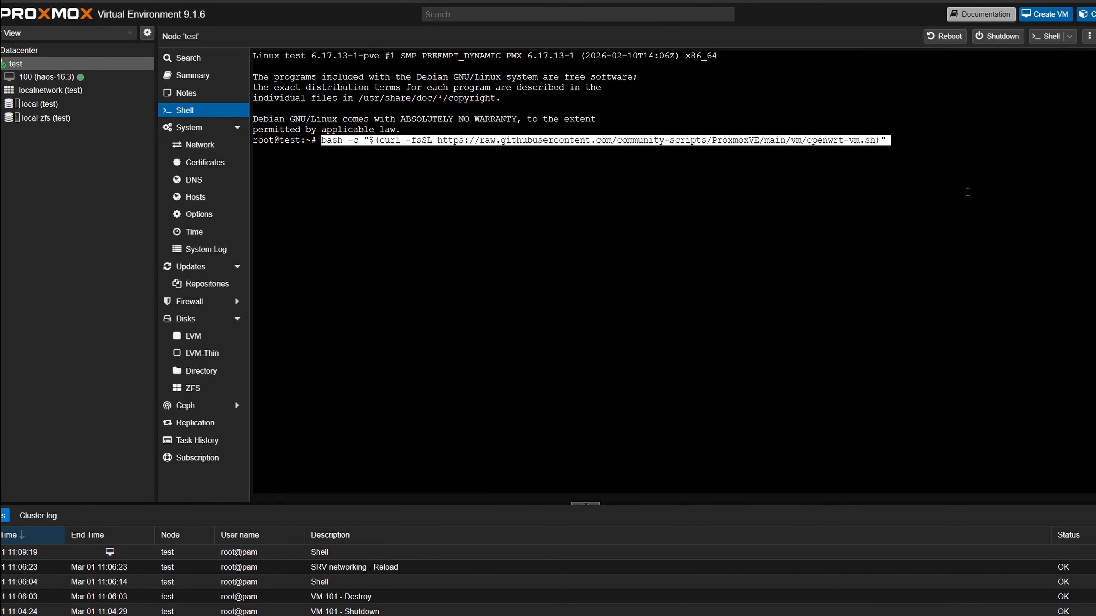
key(Return)
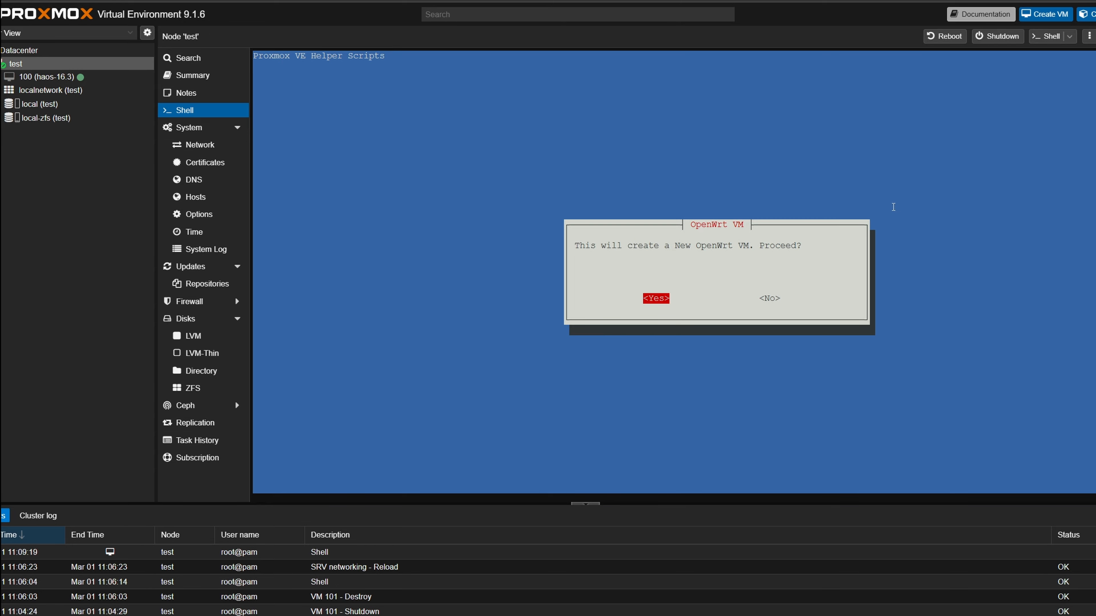
key(Return)
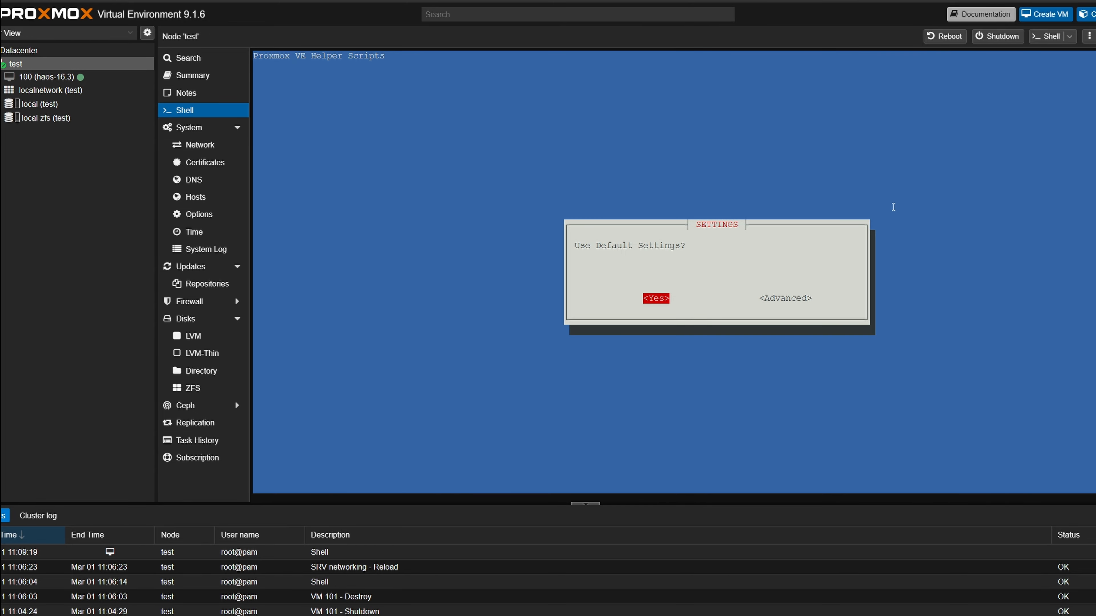
key(Return)
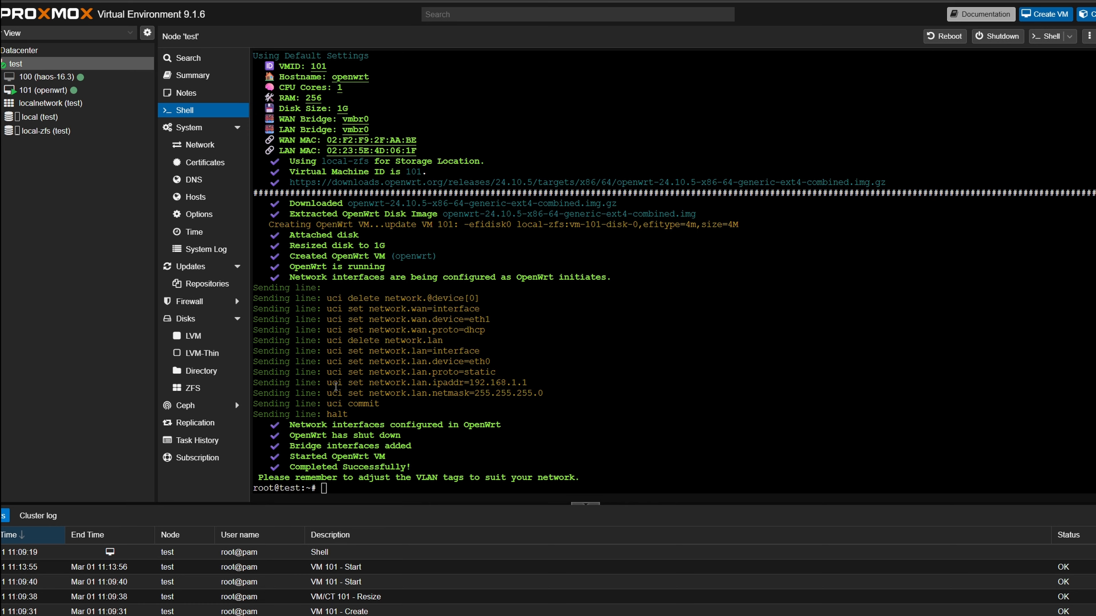
- Open the new OpenWrt VM's console and activate it
drag(527, 383, 372, 387)
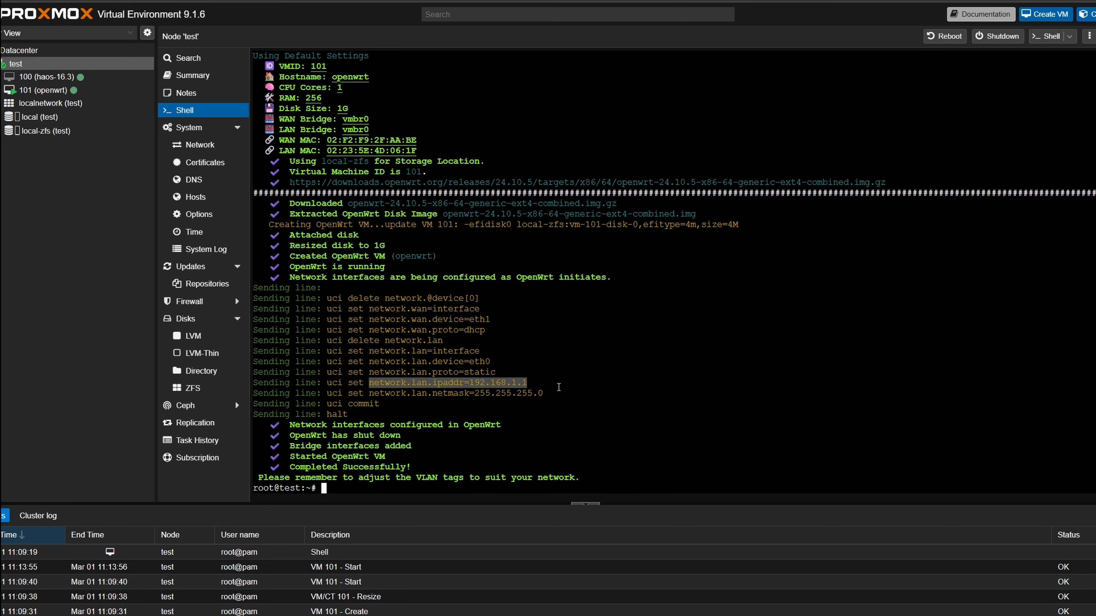
click(550, 383)
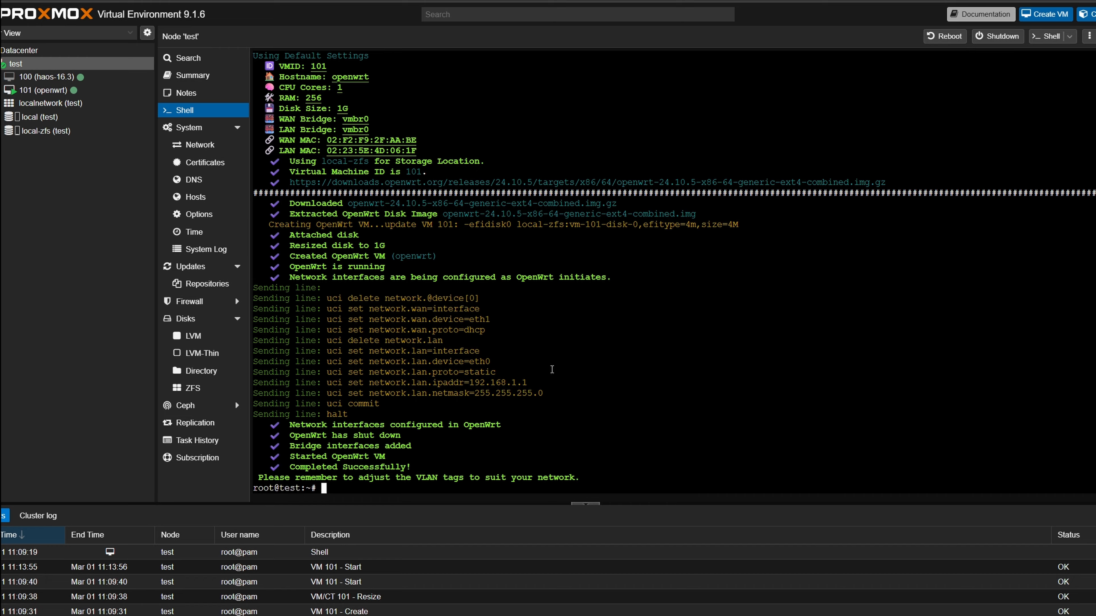
click(43, 90)
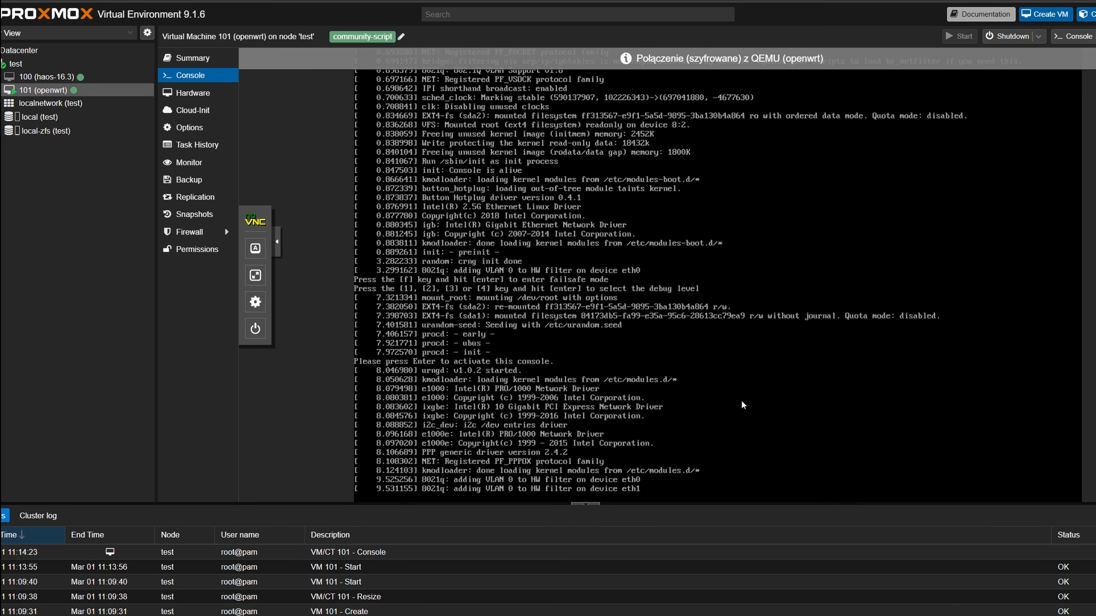
key(Return)
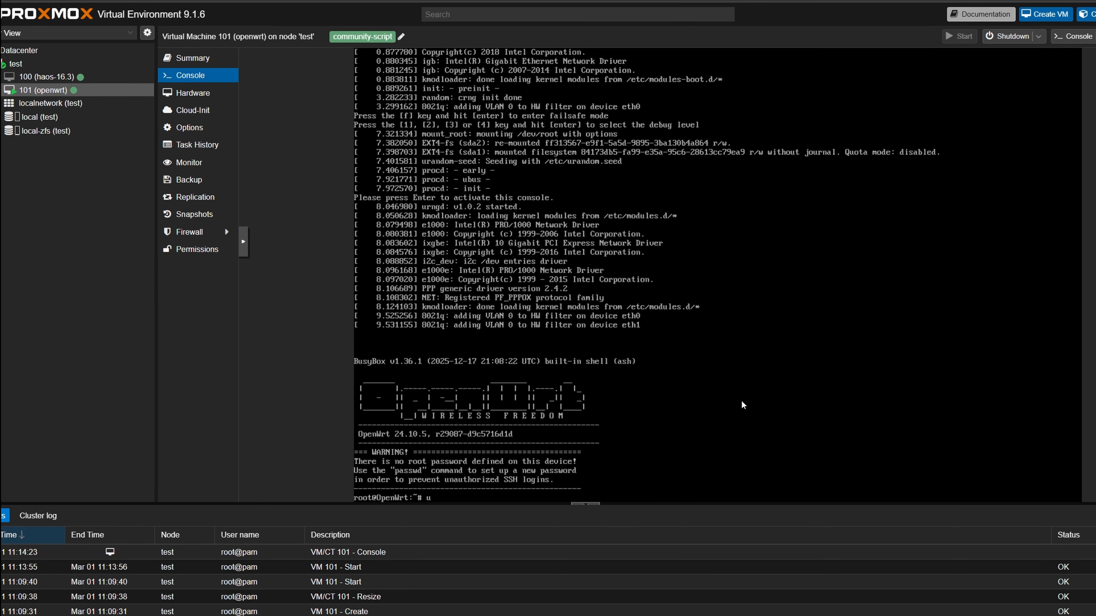
- Set the OpenWrt LAN IP address to 192.168.1.112 with uci and commit the change
text(uci set network.lan.ipaddr=192.168)
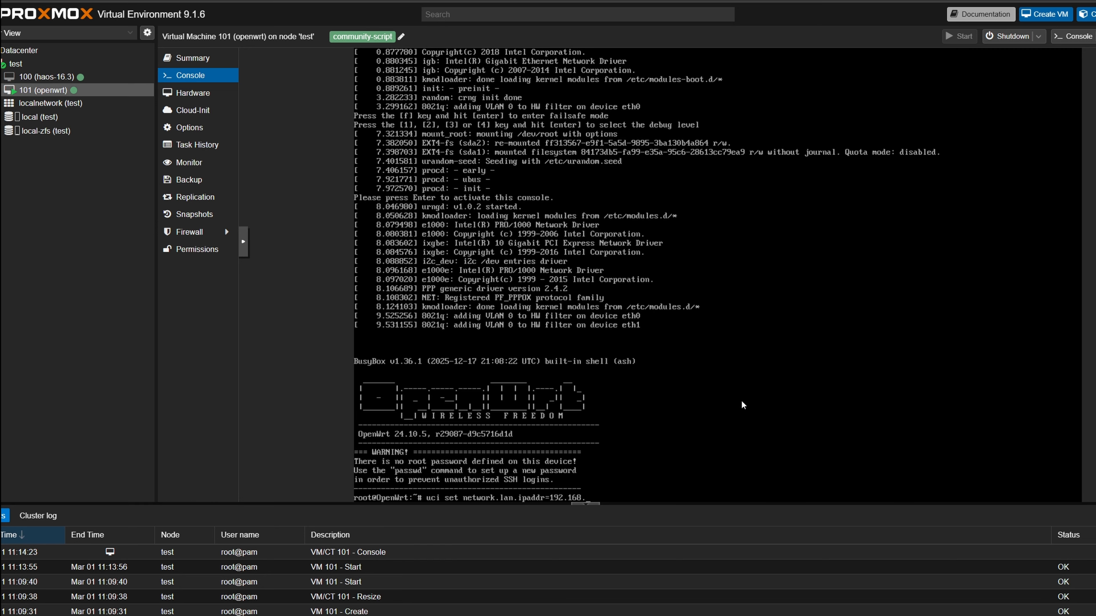
text(.1.112)
key(Return)
text(uci)
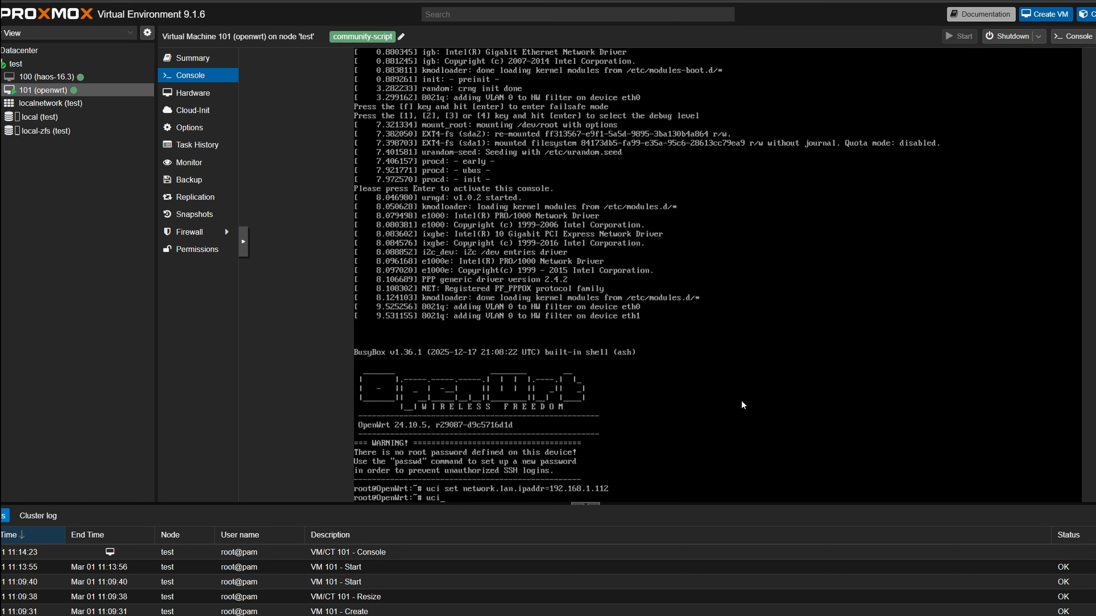
text( commit)
key(Return)
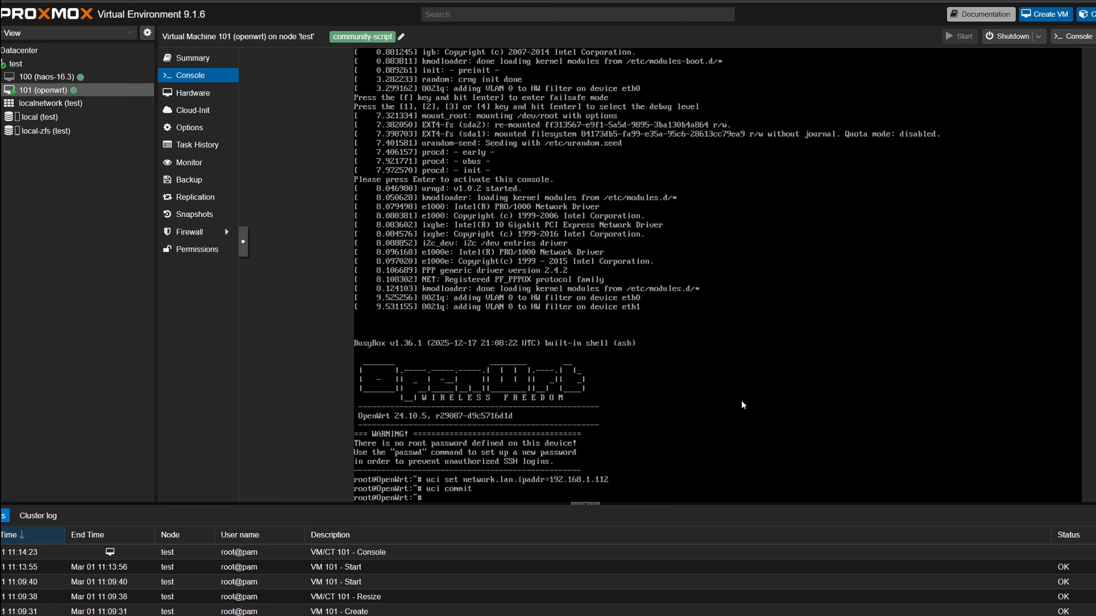
- Reboot the router and shut down the OpenWrt VM
text(rebo)
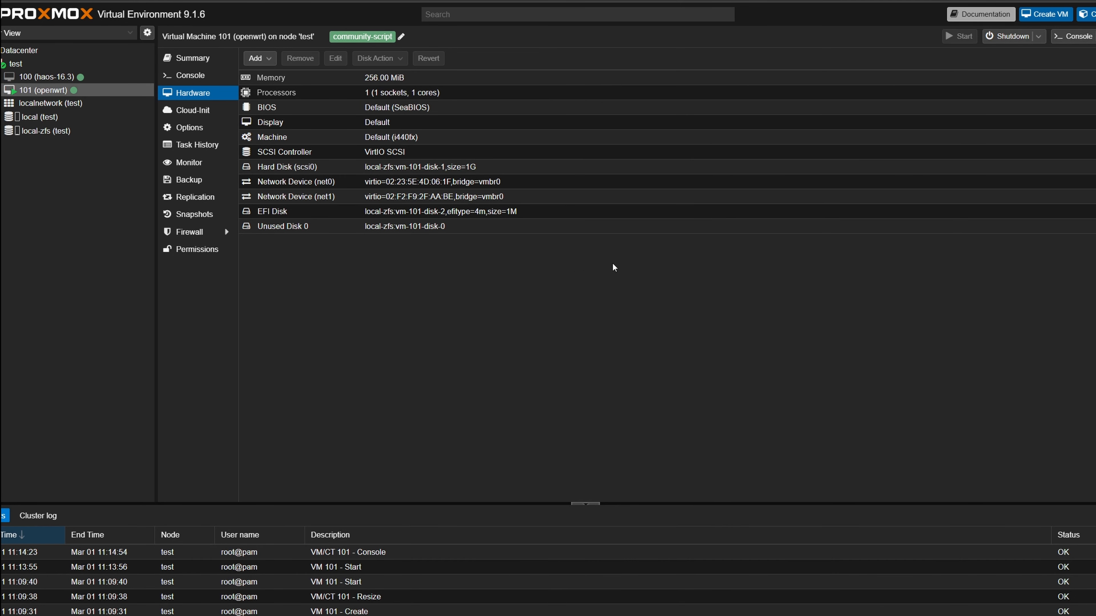
click(1038, 40)
click(1019, 47)
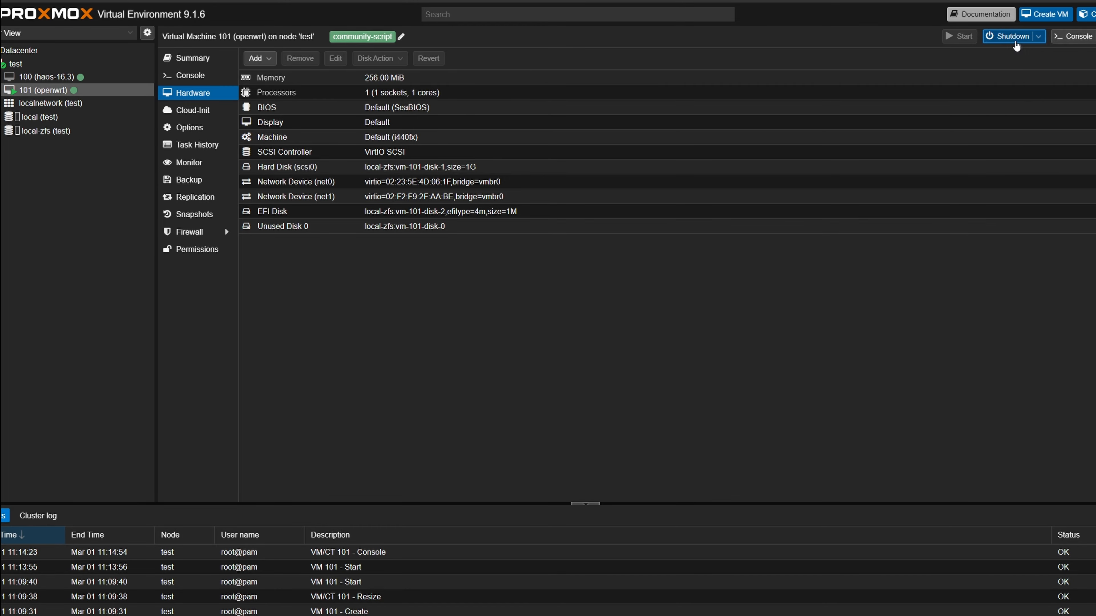
click(559, 341)
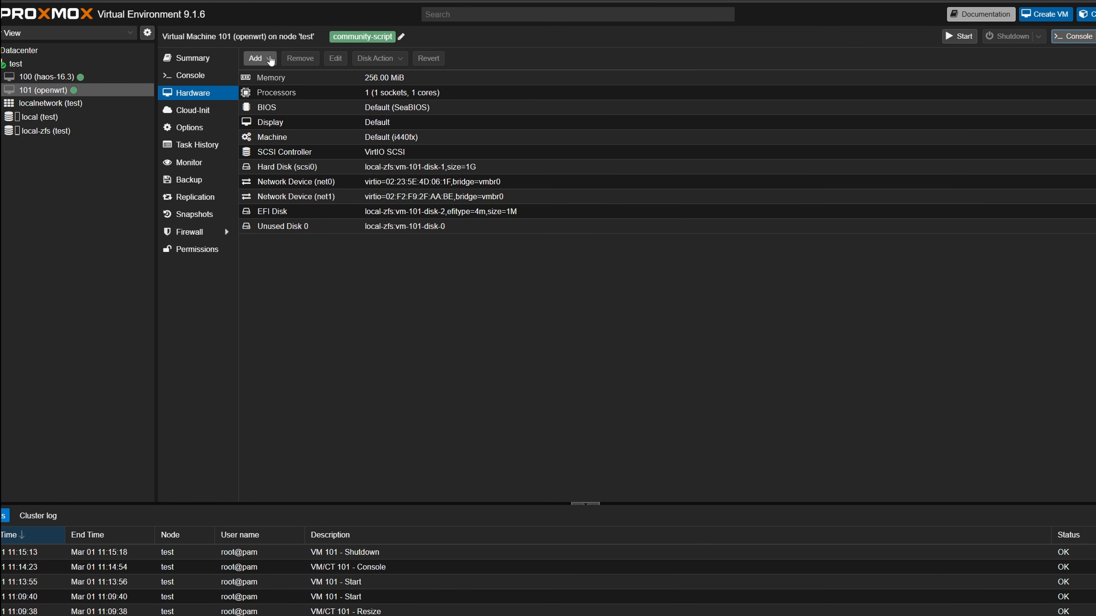
- Add a USB device by vendor/device ID, choosing the Microsoft Generic Mobile Broadband Adapter (05c6:90d5)
click(272, 59)
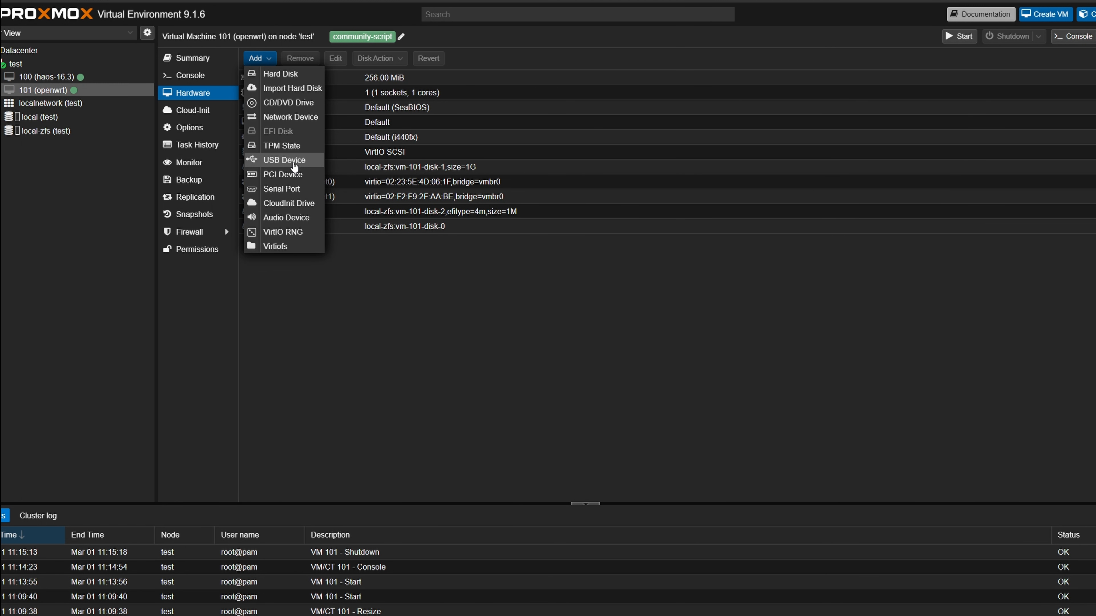
click(289, 161)
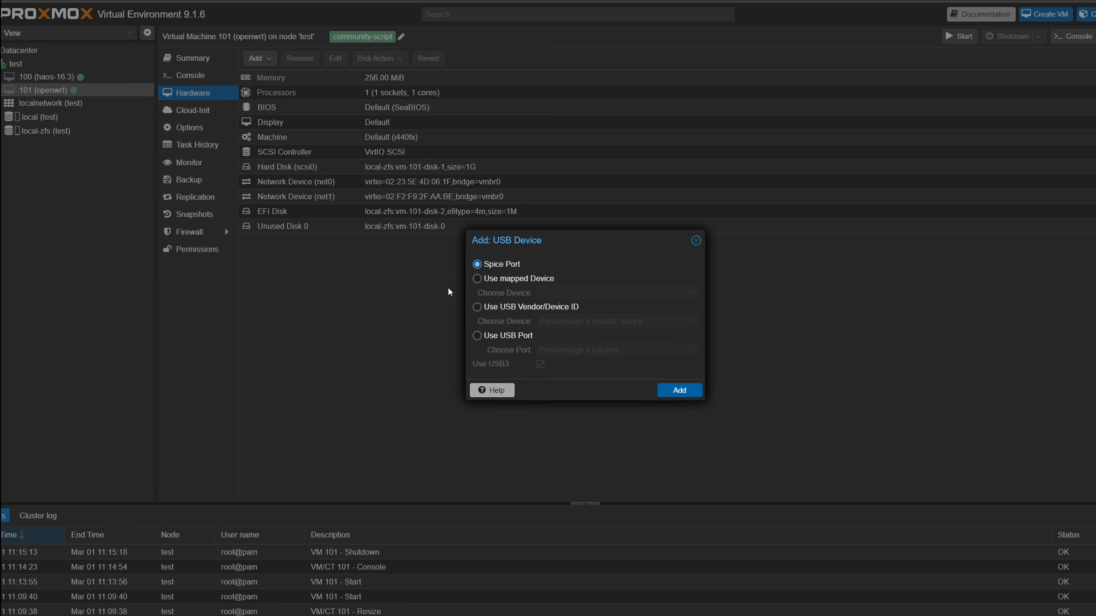
click(477, 308)
click(691, 320)
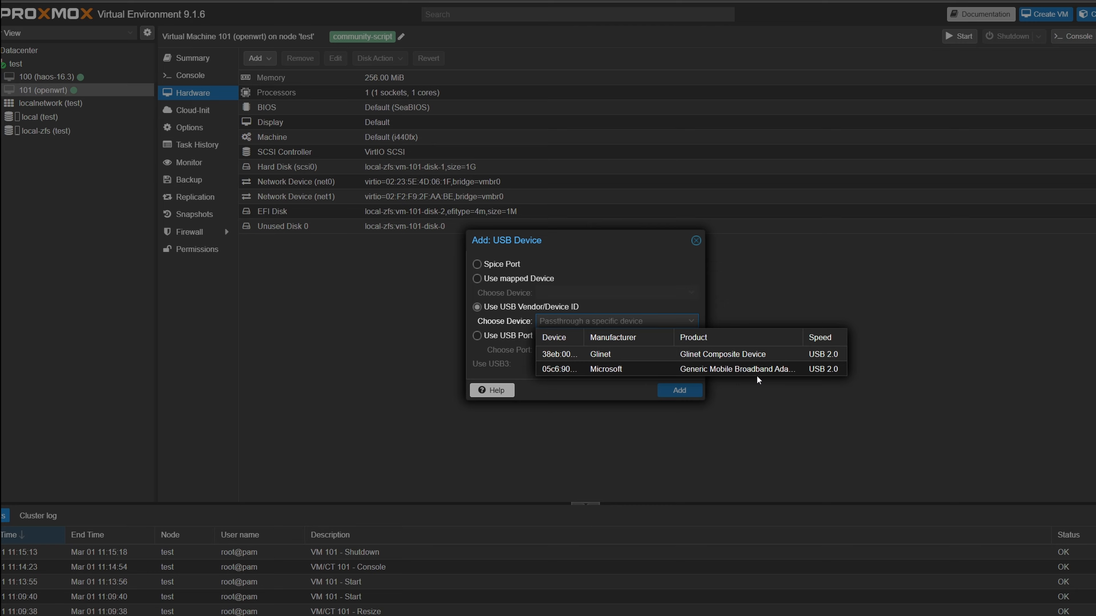
click(785, 371)
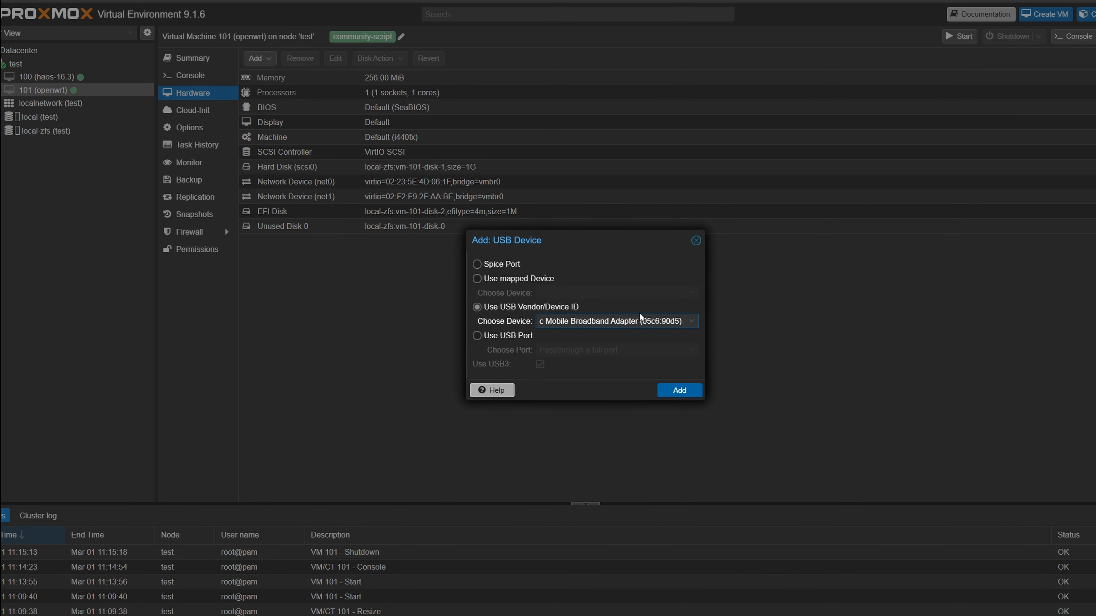
click(680, 391)
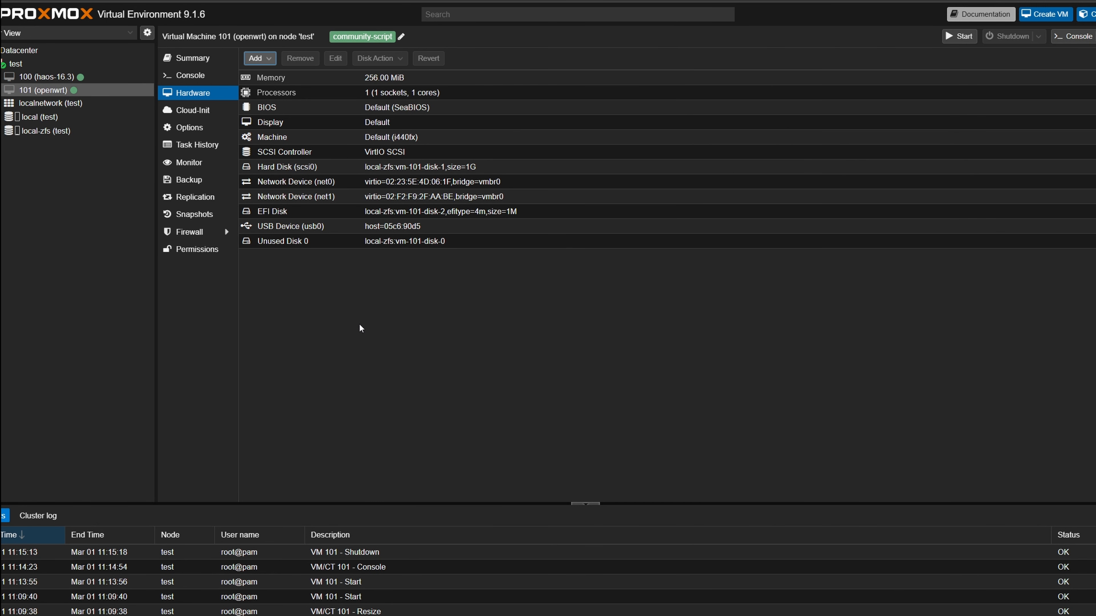
- Start the OpenWrt VM
click(425, 197)
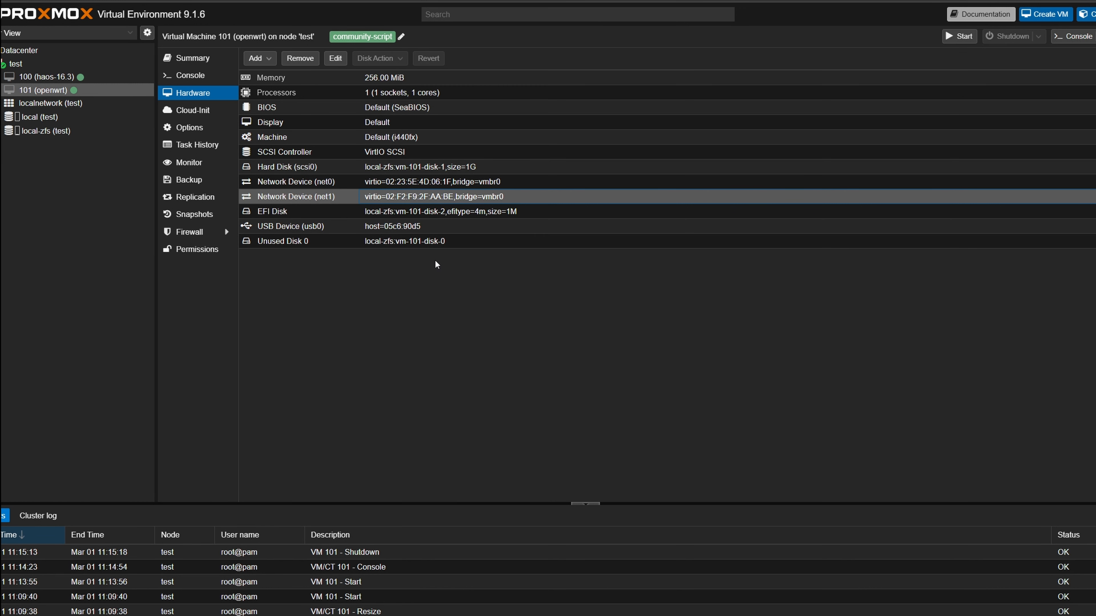
click(959, 36)
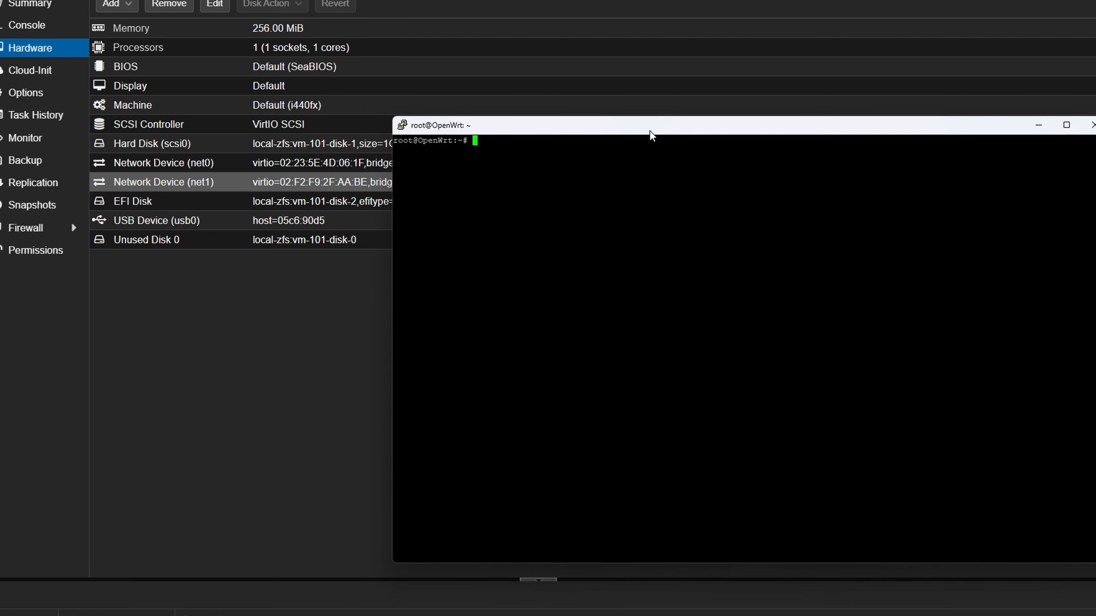
drag(650, 134, 635, 126)
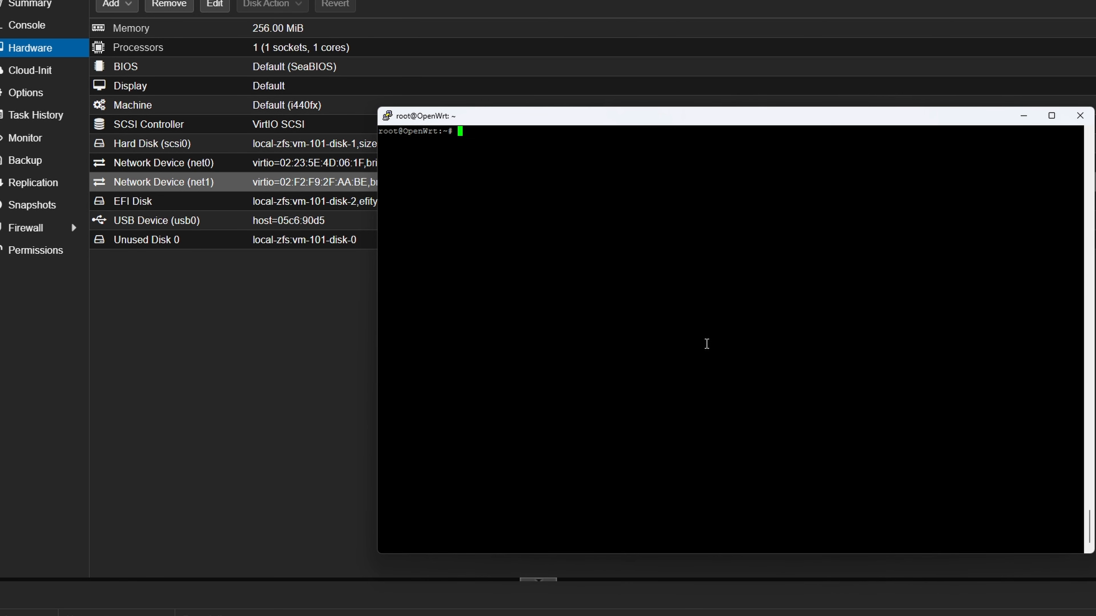
- Change to /tmp and download add.sh from openwrt.132lan.ru with wget into /tmp/add.sh
text(cd /tmp)
key(Return)
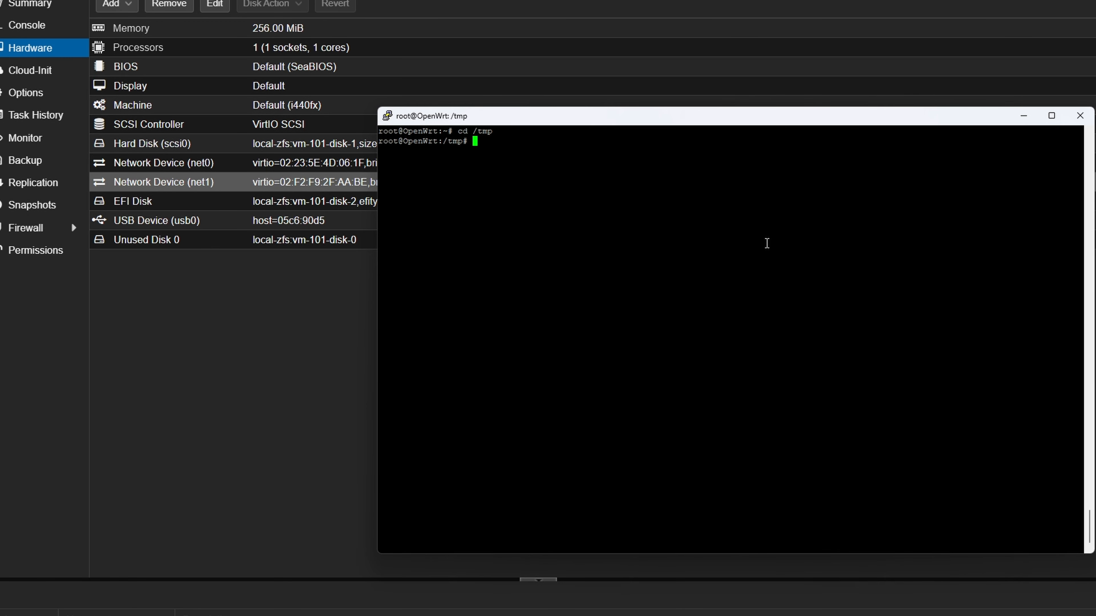
right_click(551, 166)
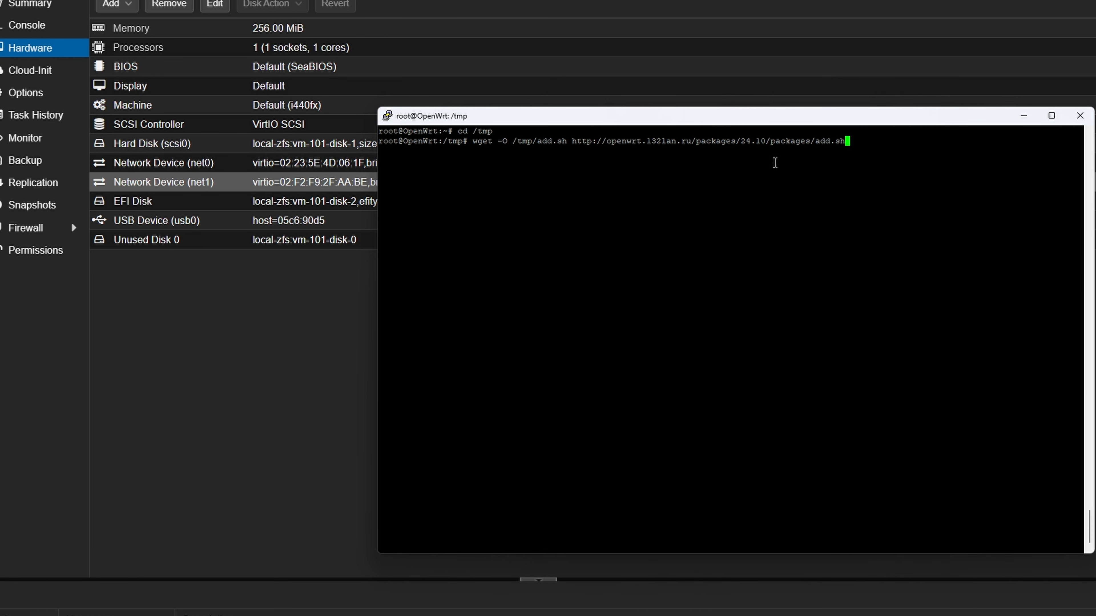
key(Return)
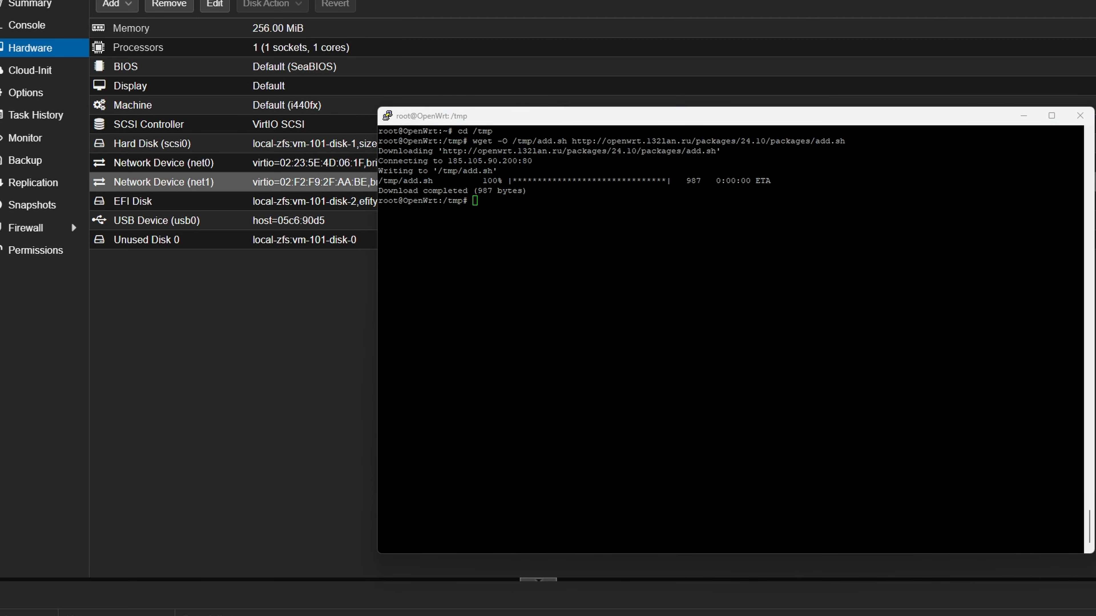
- Run the downloaded /tmp/add.sh script to add the package repository
click(664, 238)
right_click(597, 229)
key(Return)
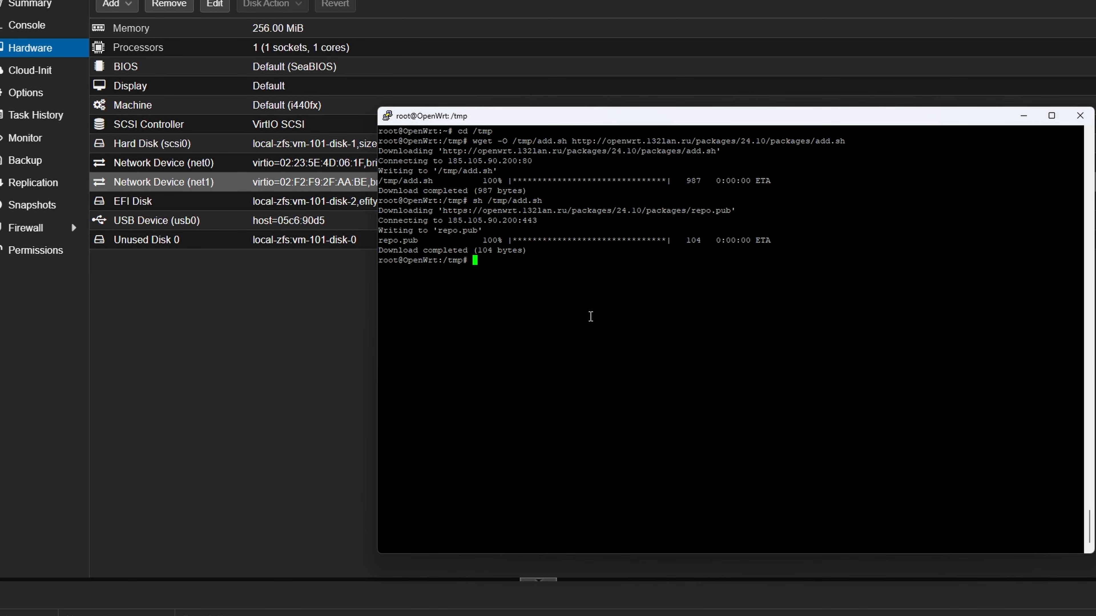
- Update the opkg package lists
text(opkg update)
key(Return)
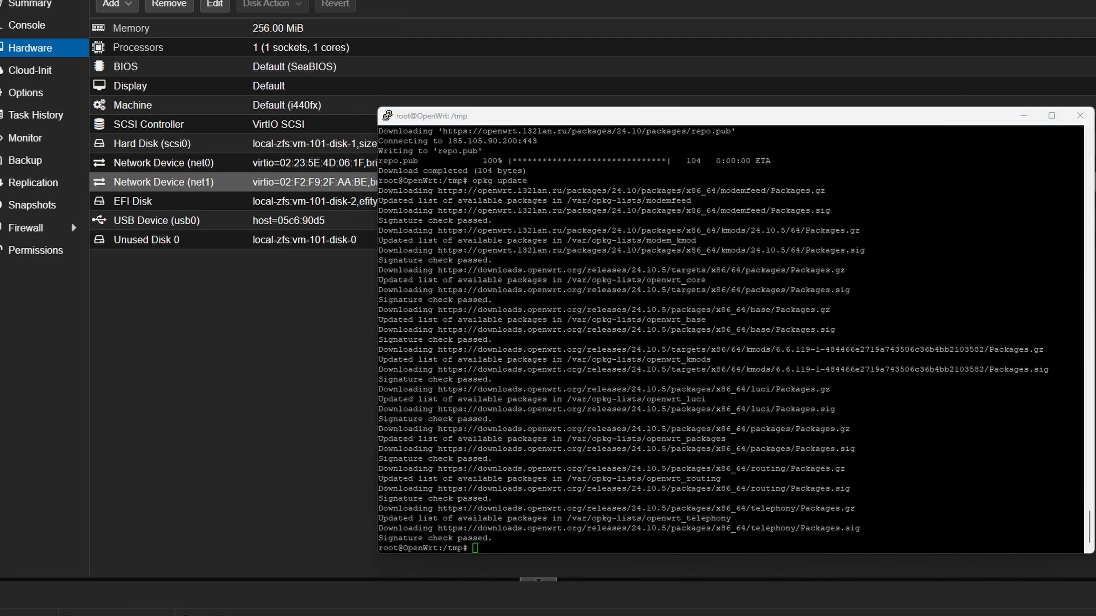
- Install kmod-usb-serial-option, kmod-mhi-wwan-mbim and kmod-usb-net-cdc-mbim with opkg
right_click(692, 504)
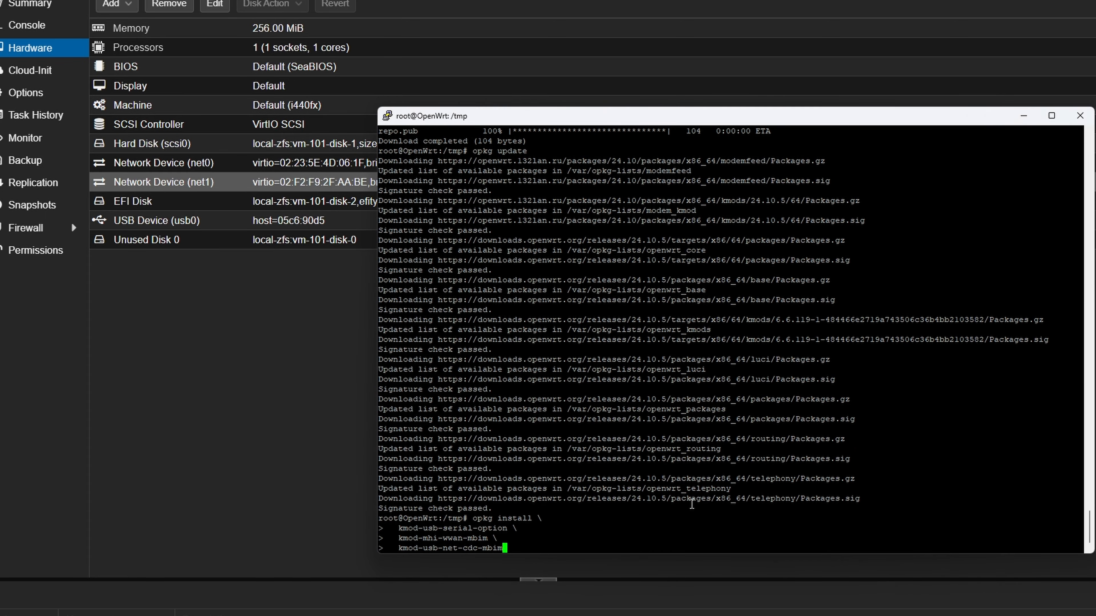
key(Return)
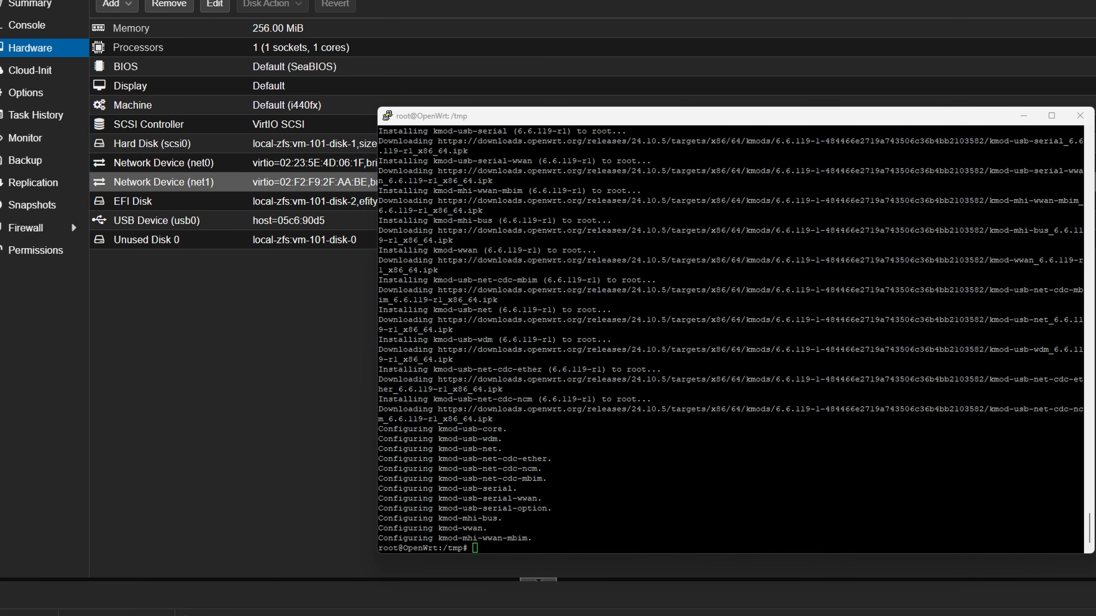
- Install libmbim and mbim-utils with opkg
right_click(750, 477)
key(Return)
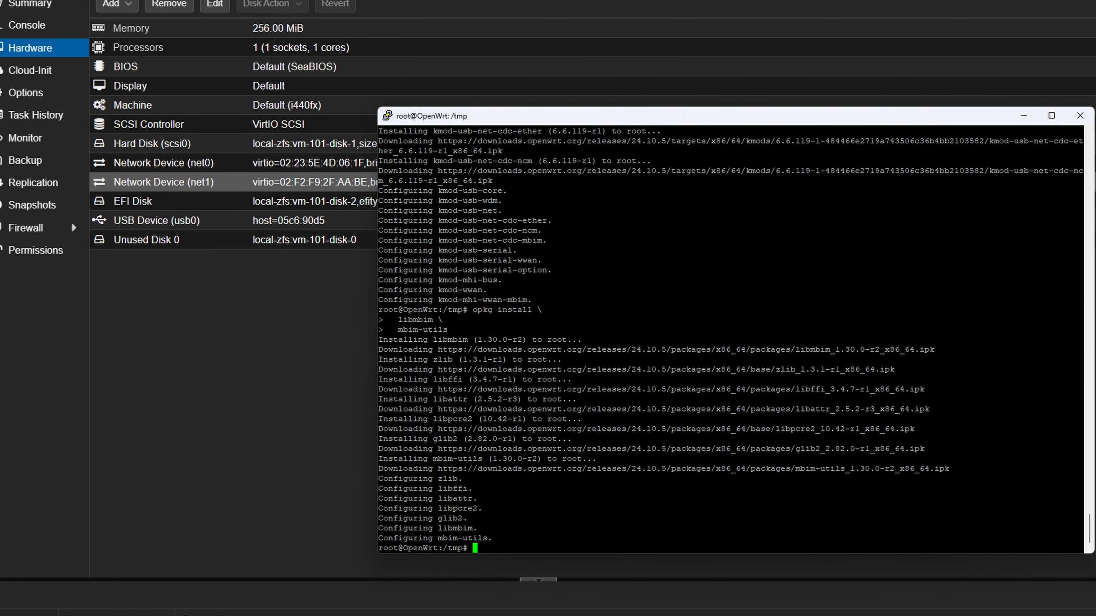
- Switch to the SSH terminal and install modemmanager and luci-proto-modemmanager with opkg
key(alt+Tab)
right_click(767, 458)
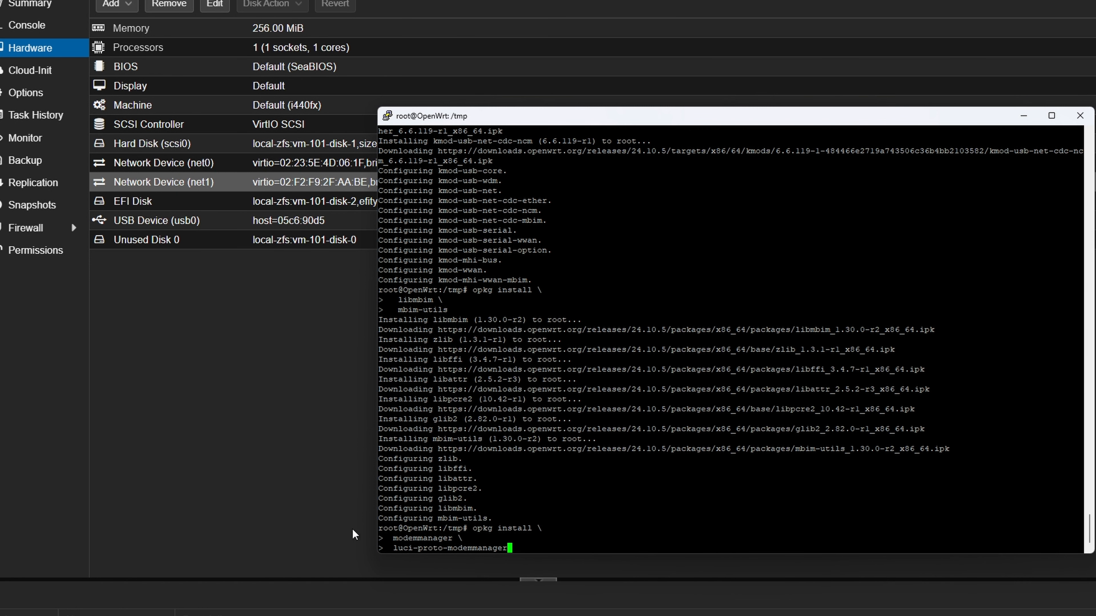
key(Return)
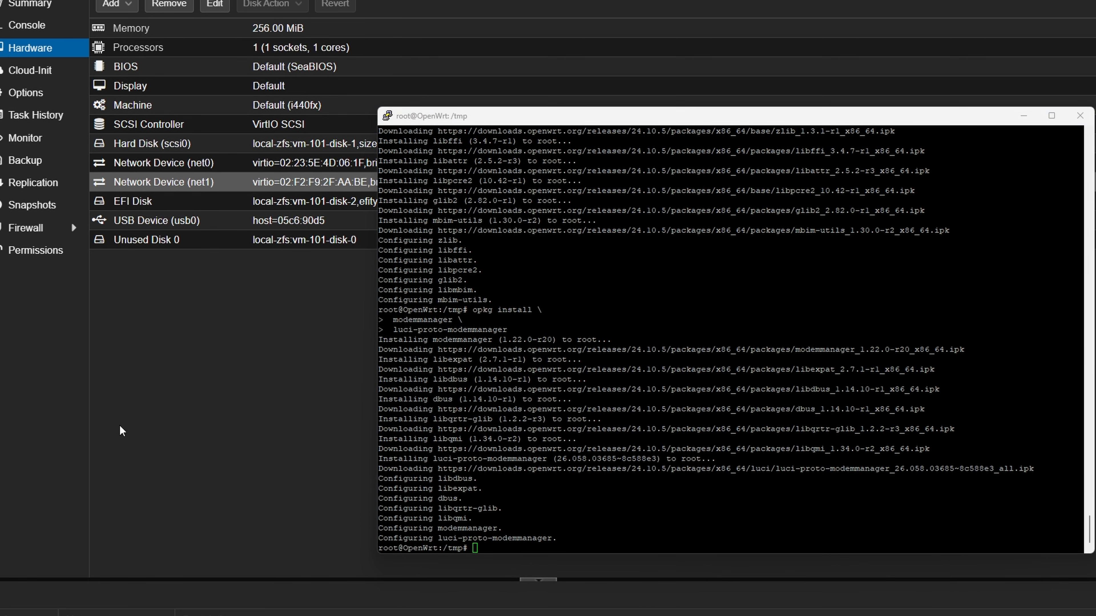
- Restart the modemmanager service and then the network service from the terminal
right_click(491, 415)
key(Return)
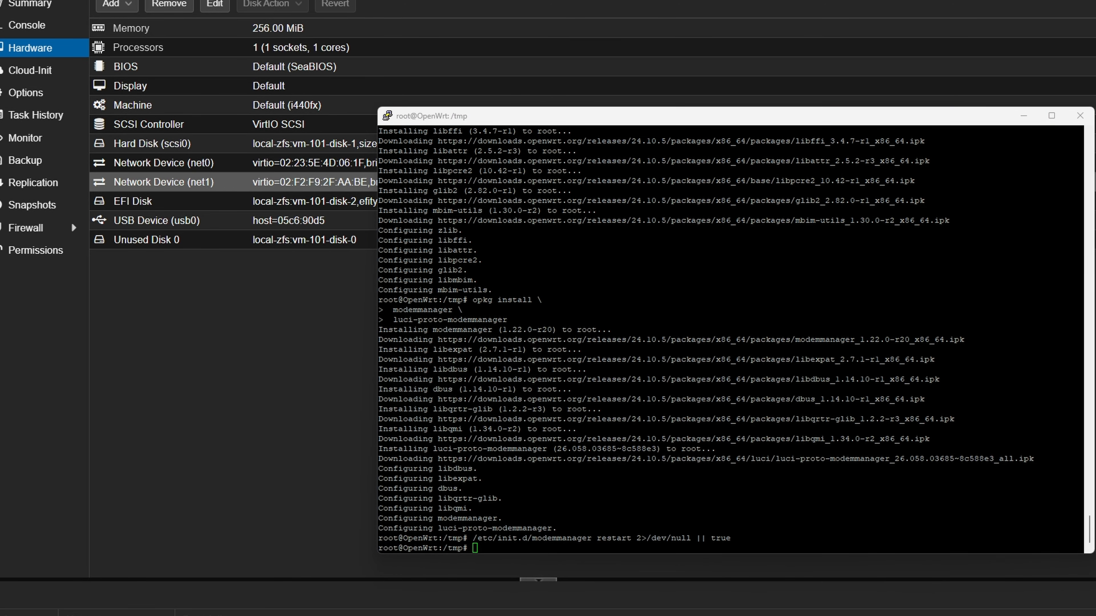
right_click(829, 528)
key(Return)
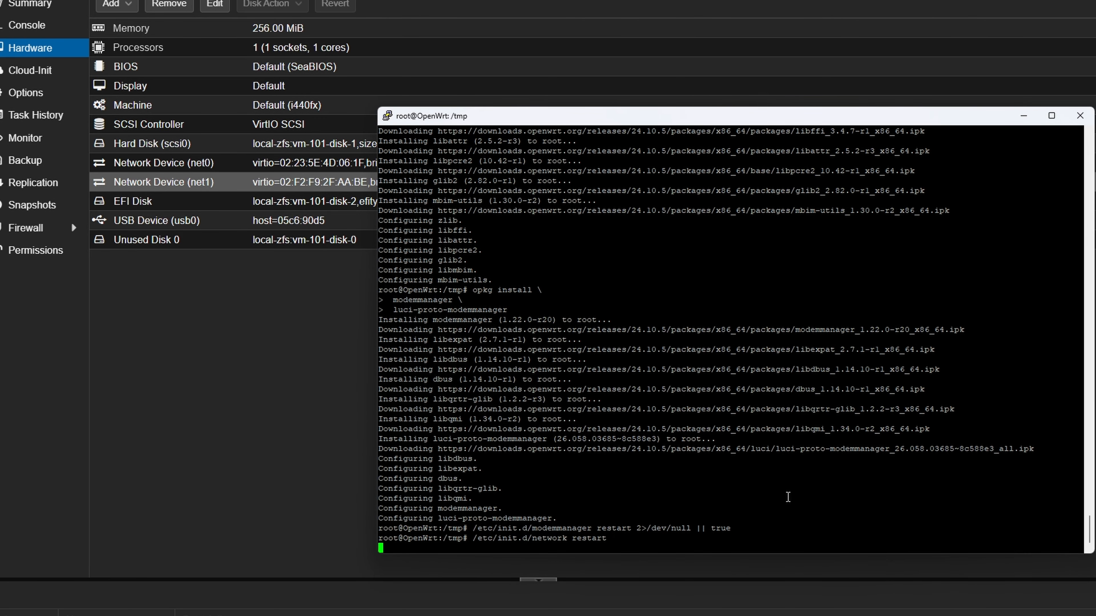
- Reboot the OpenWrt VM and dismiss the terminal's lost-connection error
text(reboot)
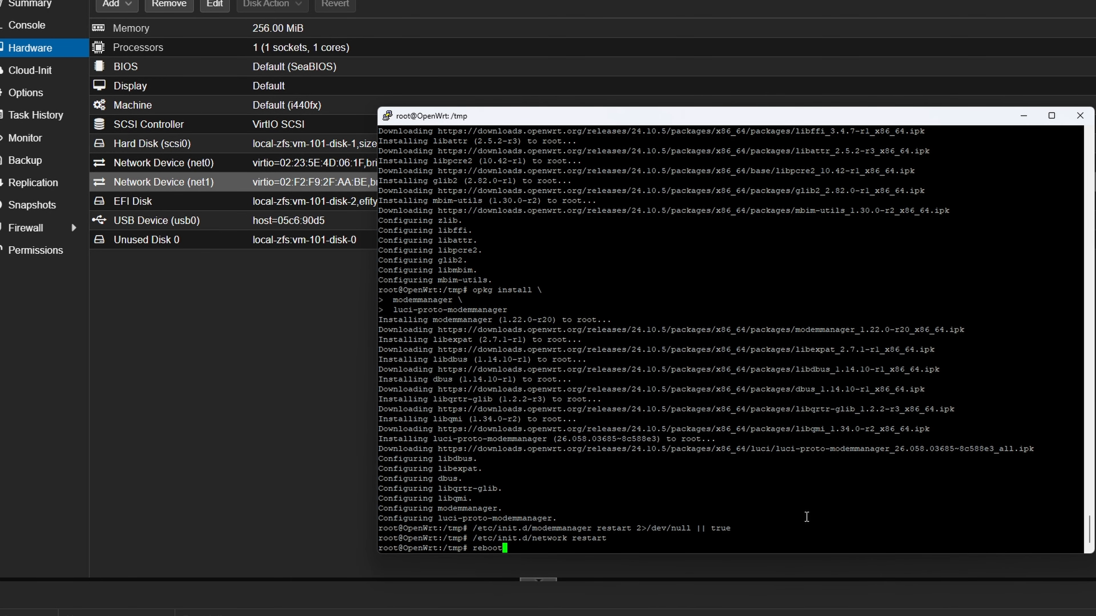
key(Return)
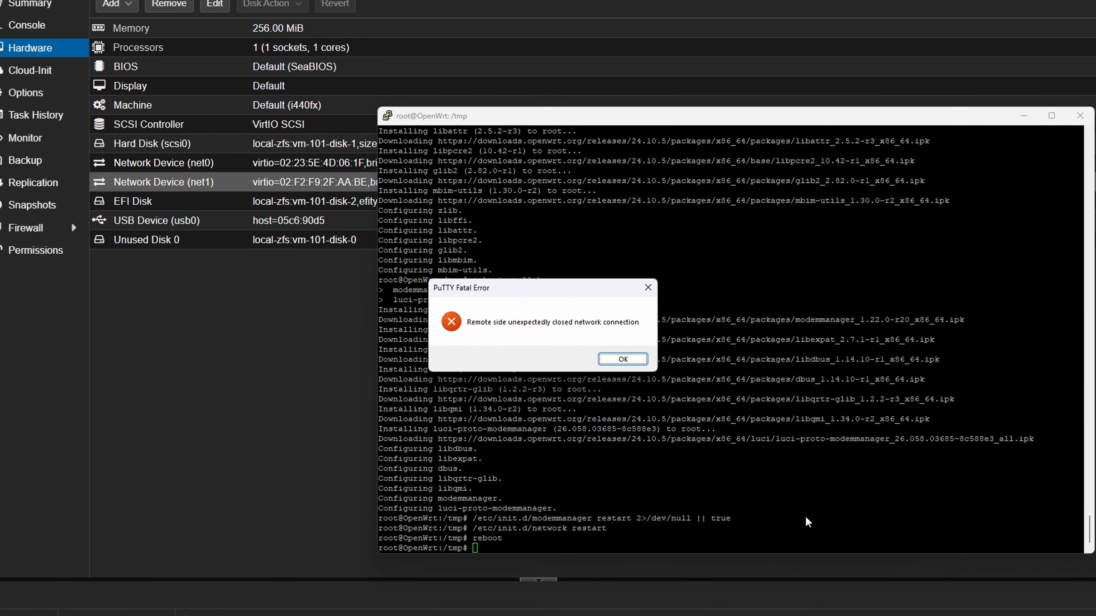
click(625, 356)
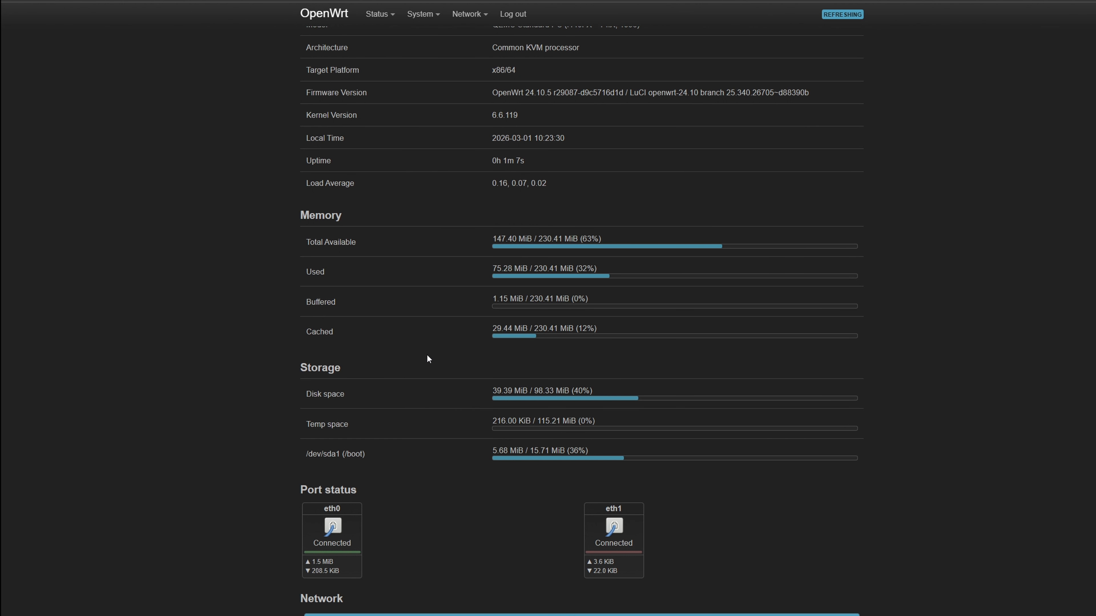
- Look over the router status overview and open the network interfaces page
scroll(452, 438, up, 1)
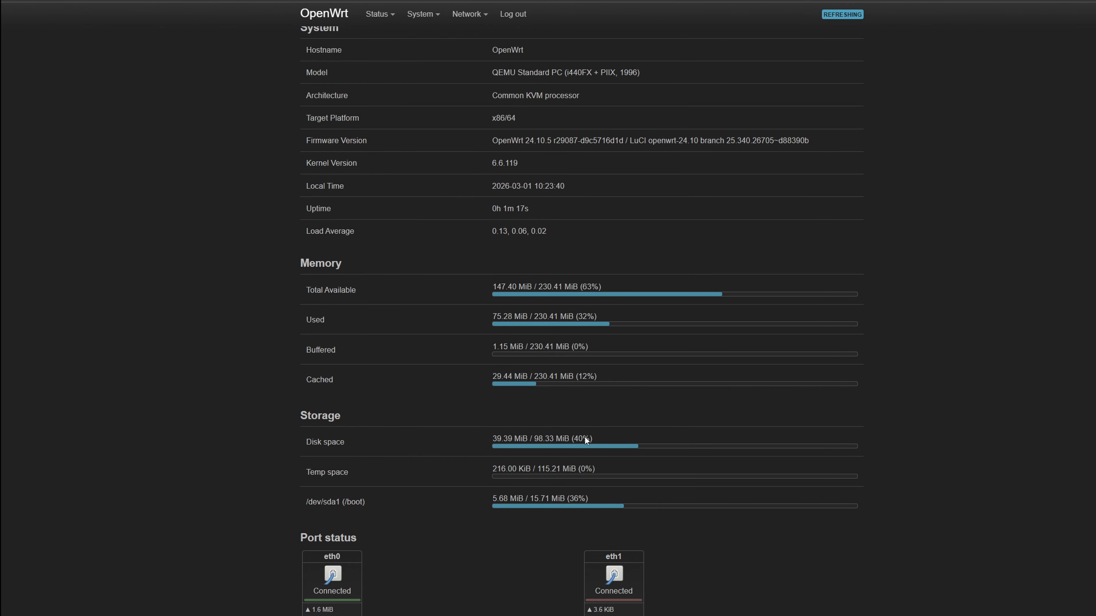
scroll(651, 423, up, 1)
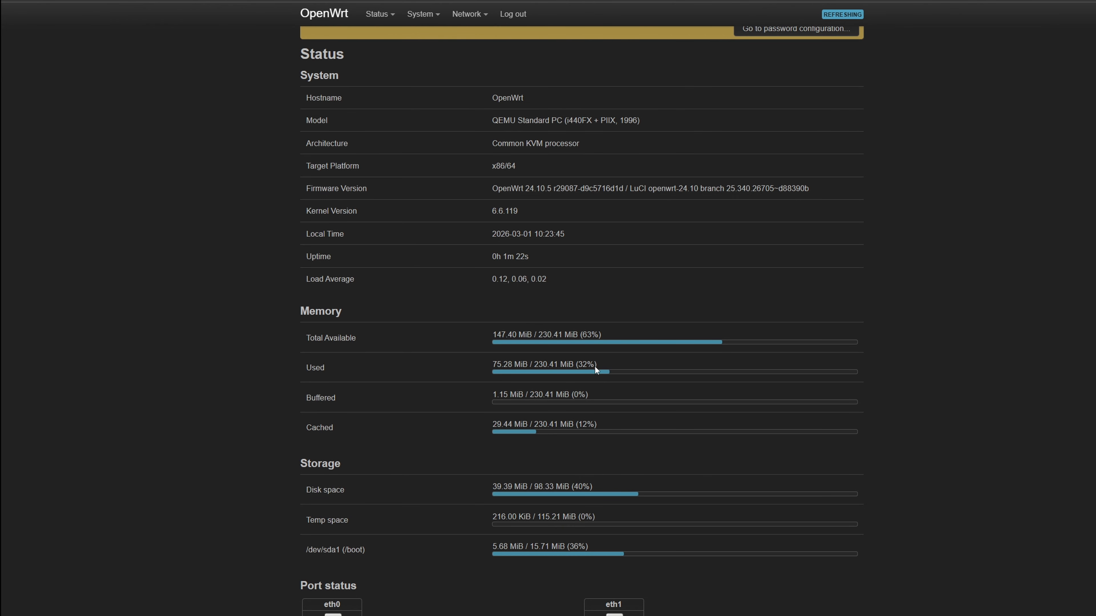
scroll(689, 392, down, 4)
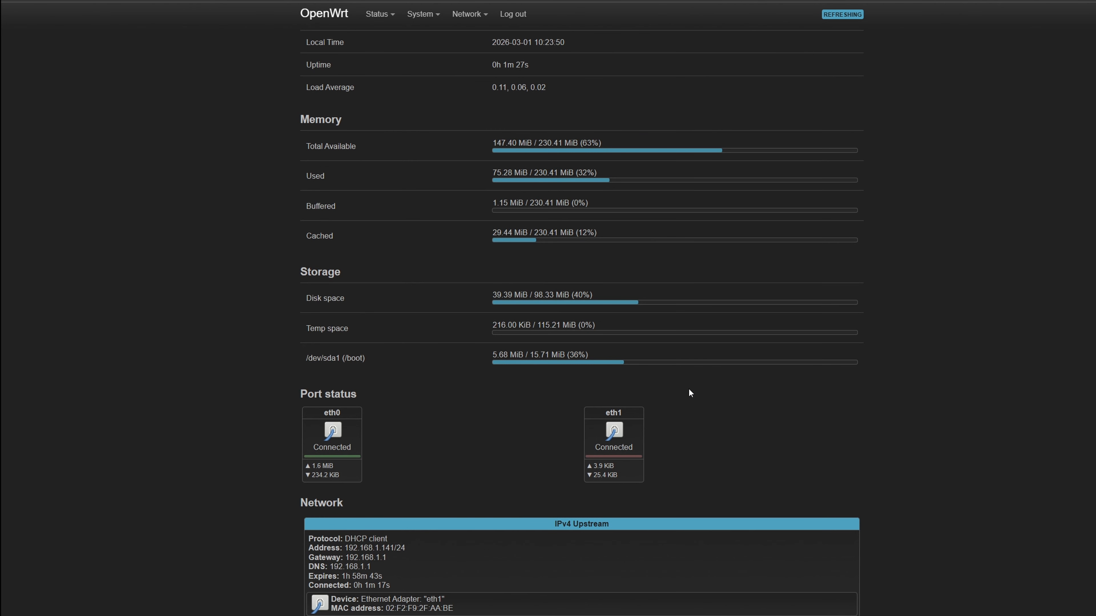
scroll(670, 475, up, 5)
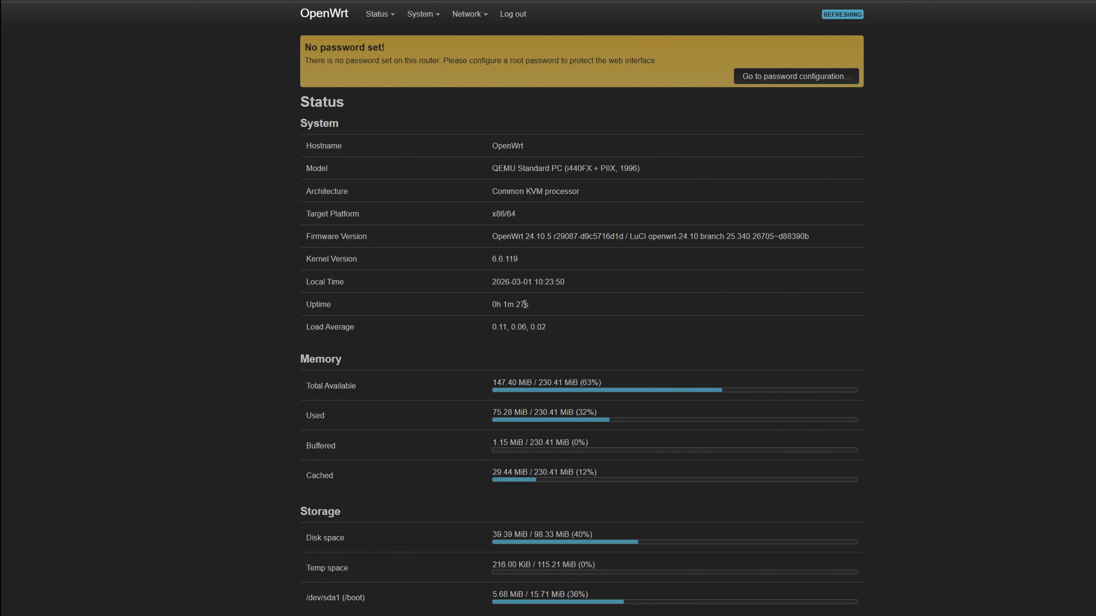
mouse_move(468, 14)
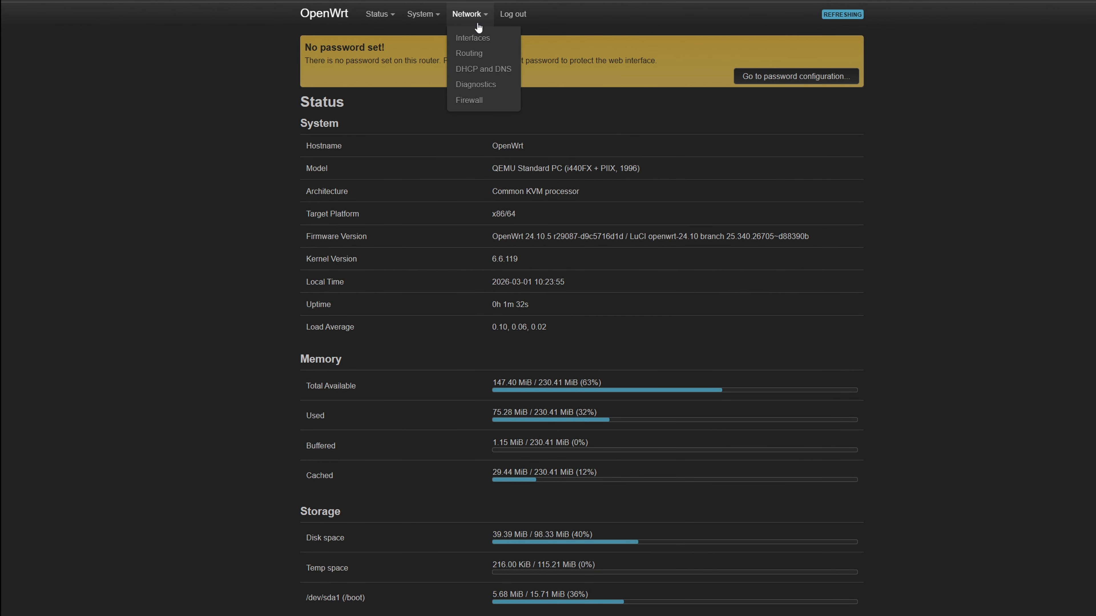
click(476, 46)
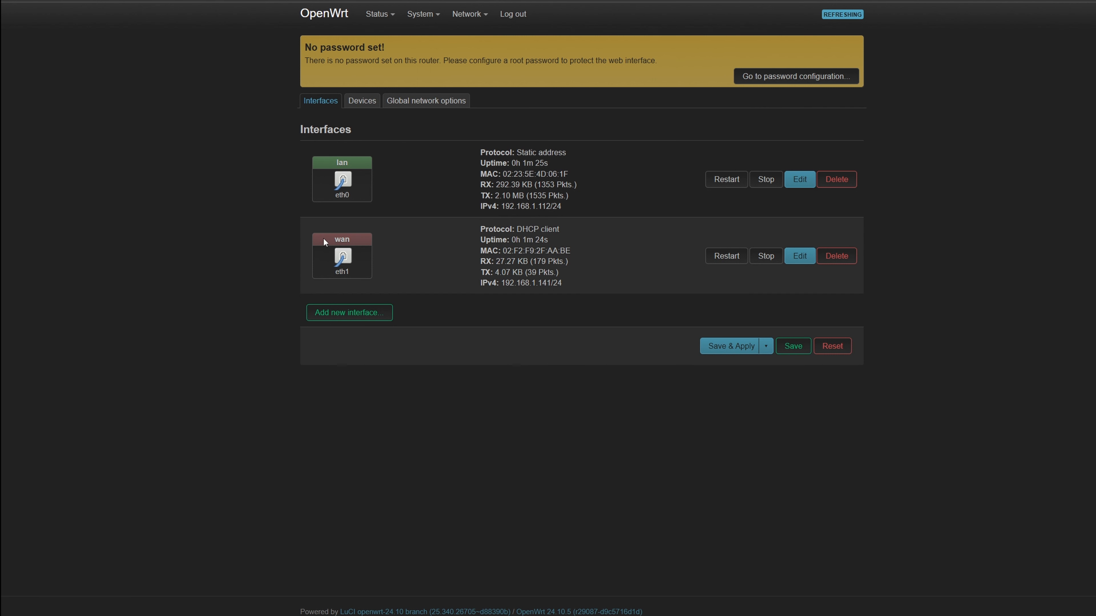
- Add a new interface named wwan using the ModemManager protocol
mouse_move(357, 281)
click(378, 325)
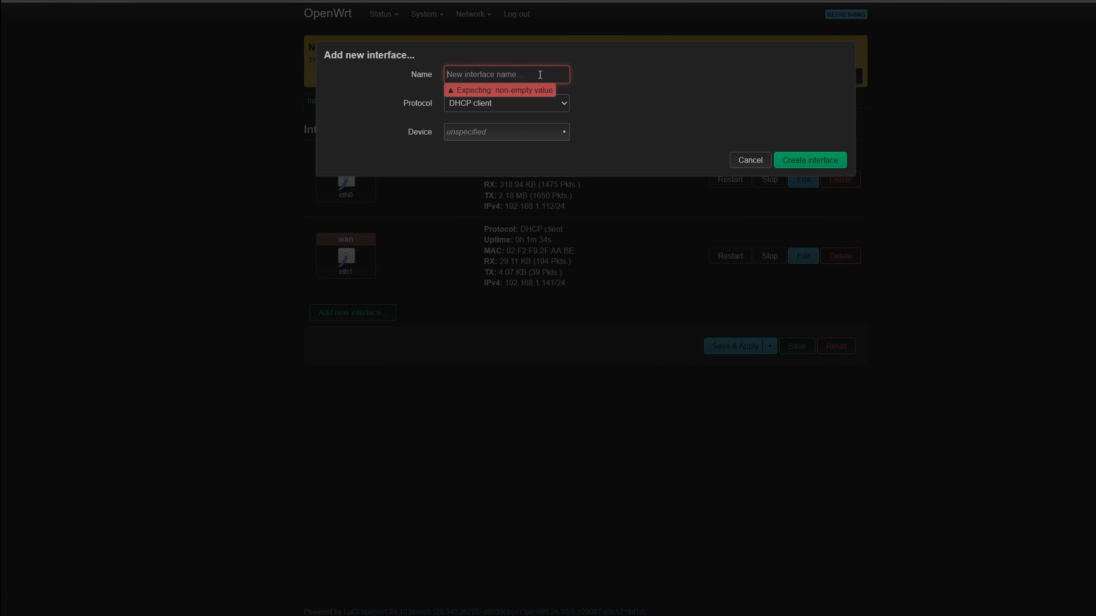
text(wwan)
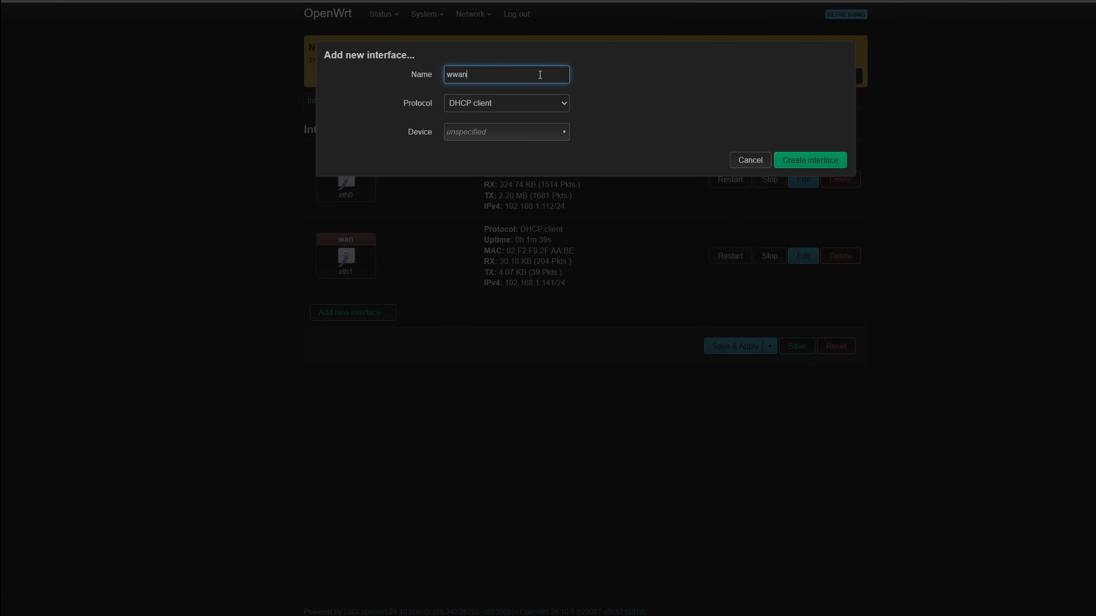
click(540, 98)
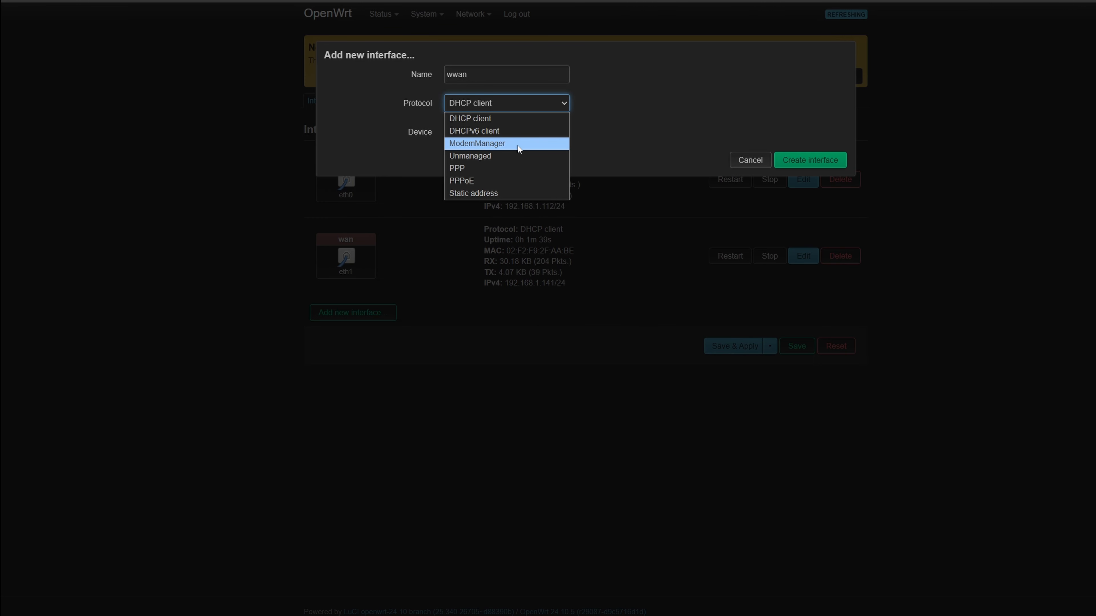
click(480, 143)
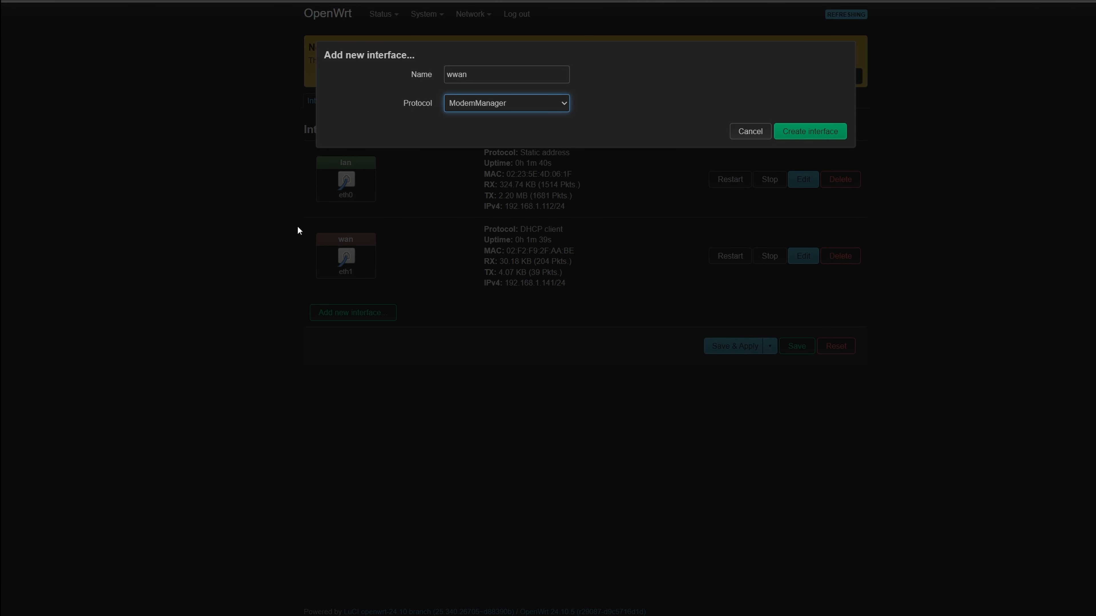
click(790, 137)
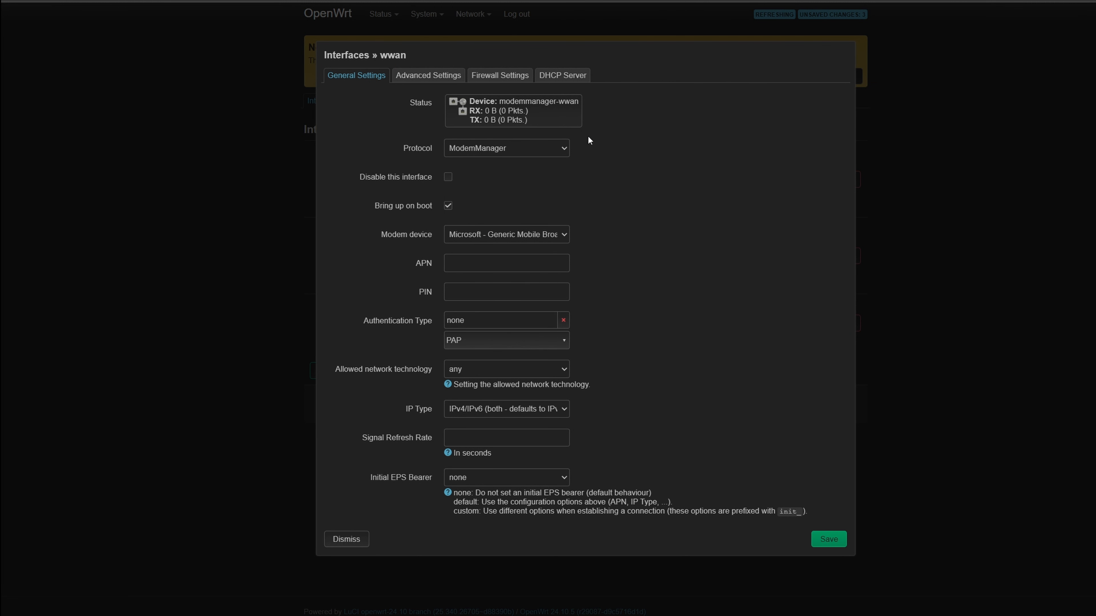
- Choose the Microsoft - Generic Mobile Broadband Adapter as modem device and set the APN to internet
click(557, 236)
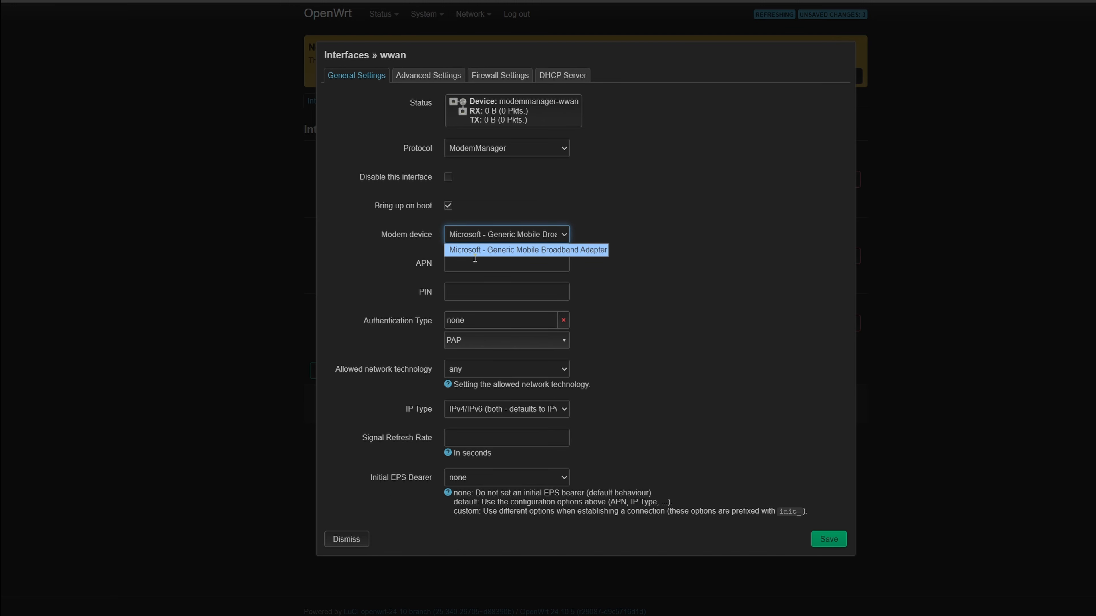
click(565, 250)
click(475, 267)
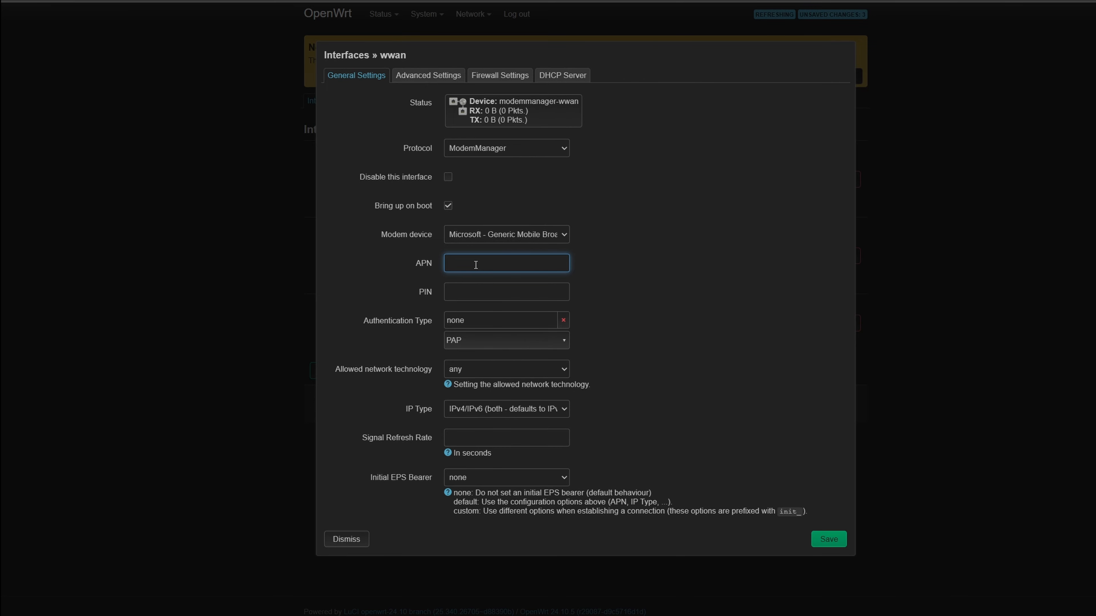
text(internet)
click(427, 298)
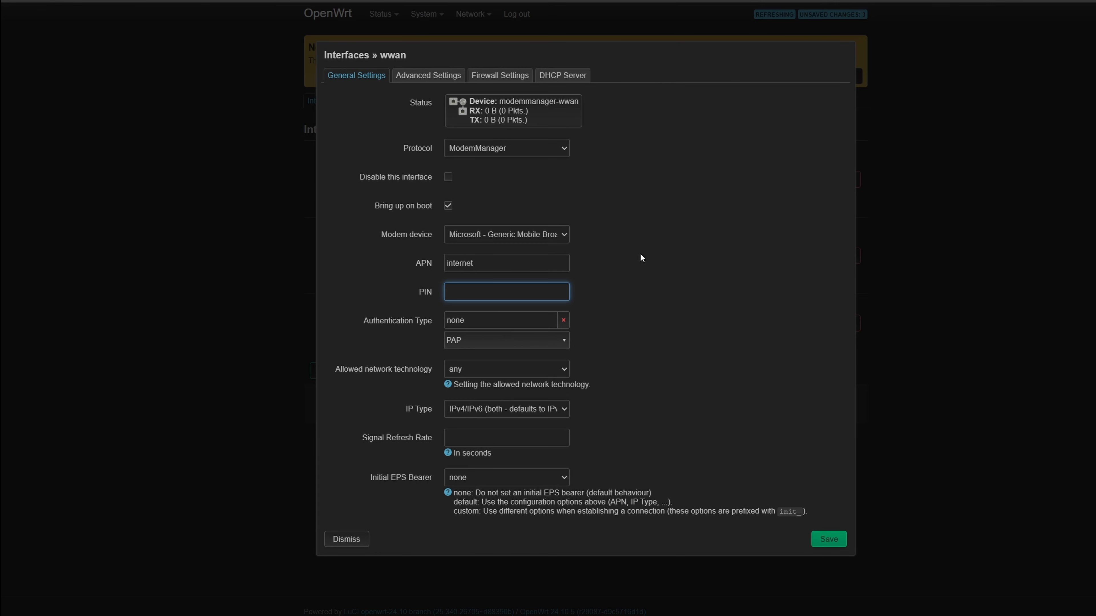
click(617, 257)
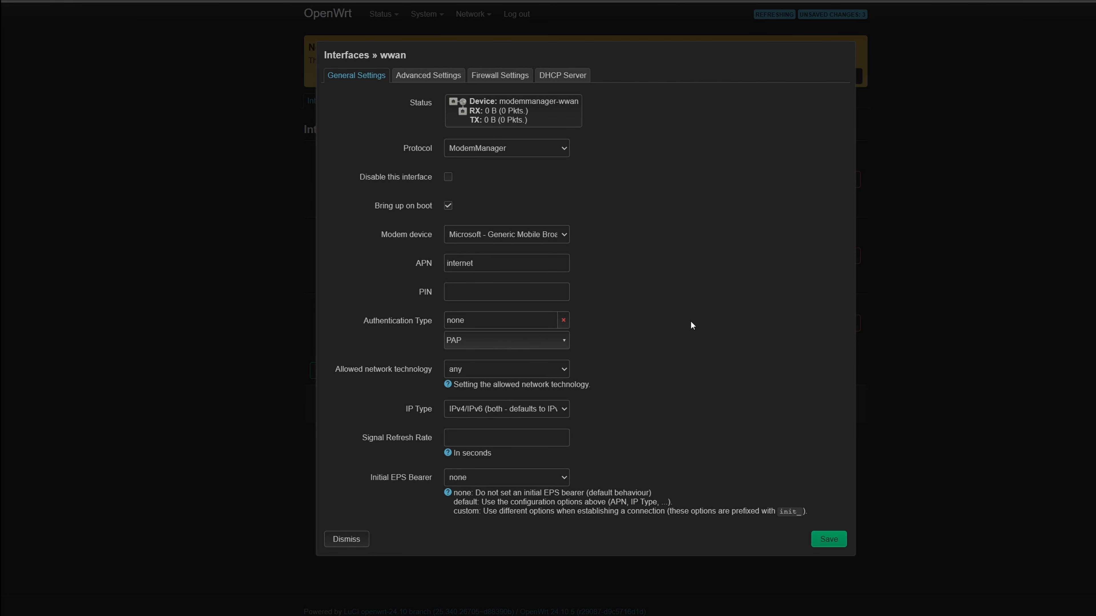
- Assign the wwan interface to the wan firewall zone and save the interface settings
click(423, 75)
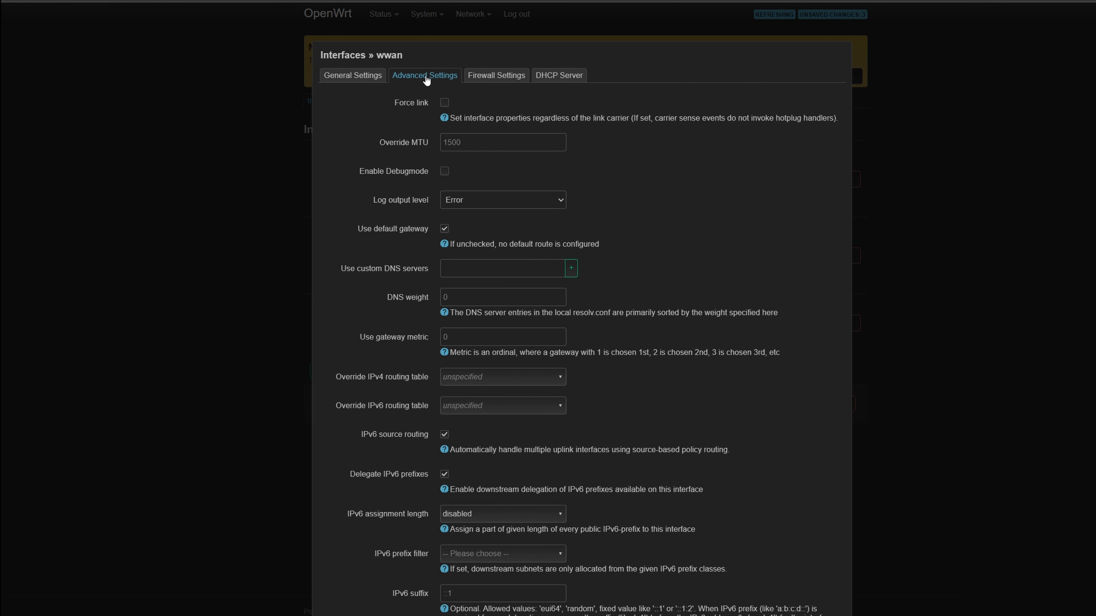
click(490, 76)
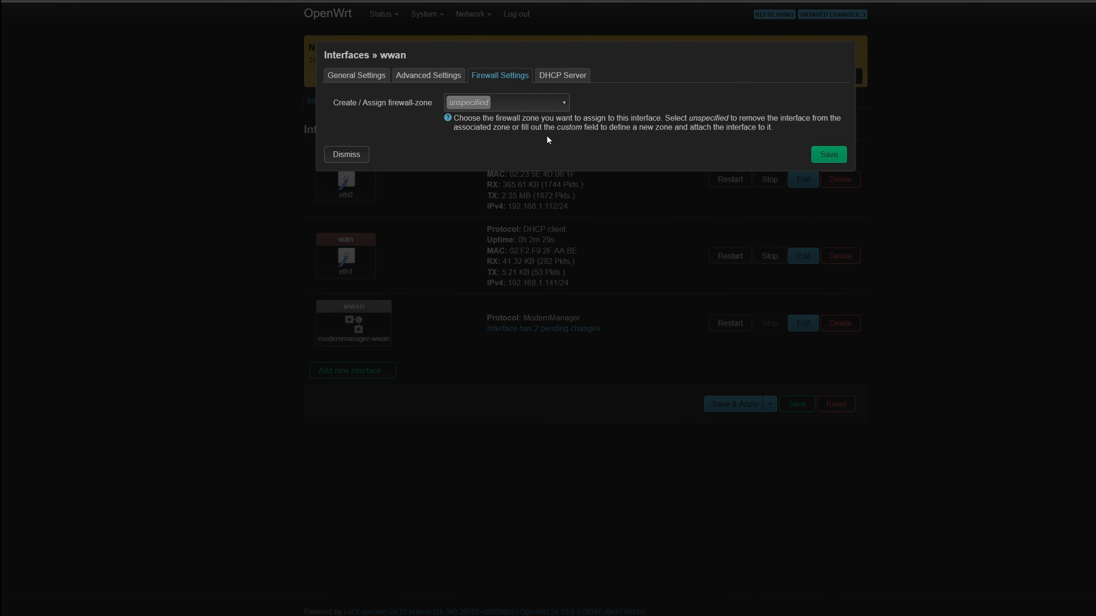
click(549, 103)
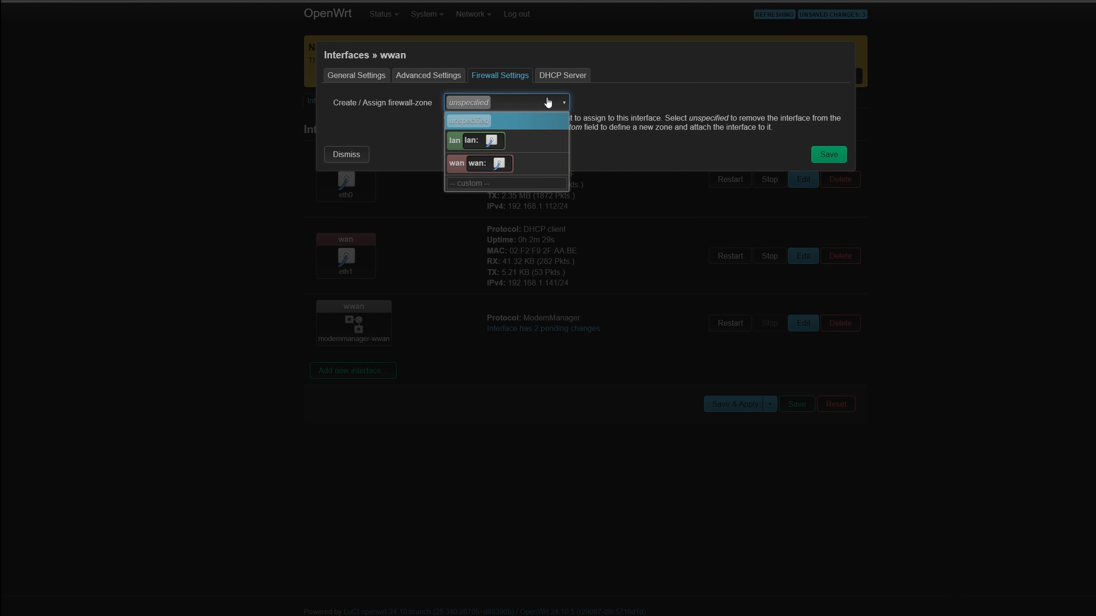
click(533, 168)
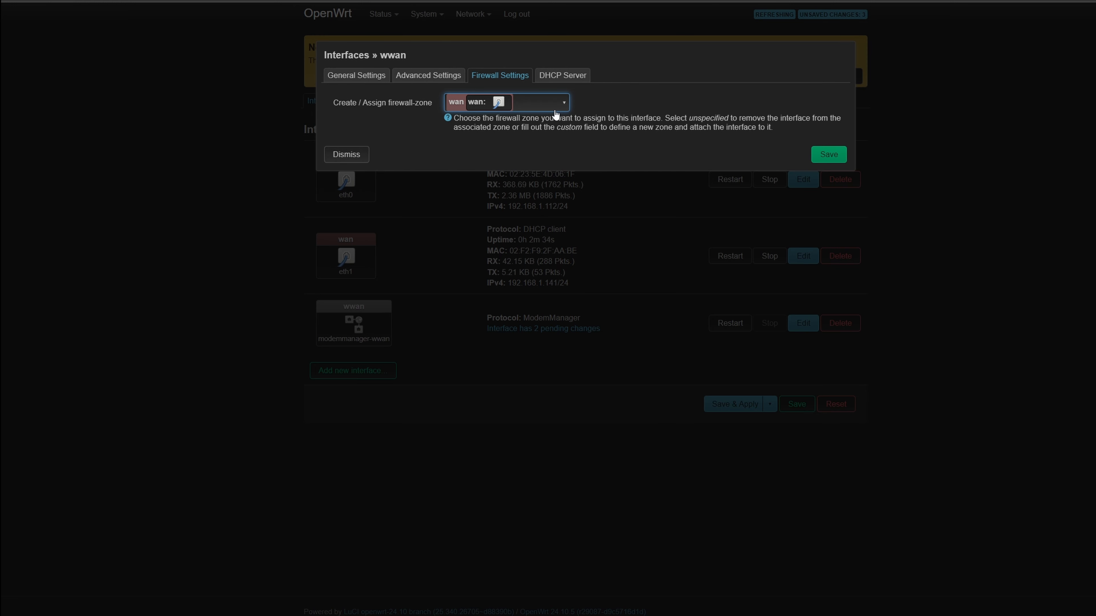
click(835, 155)
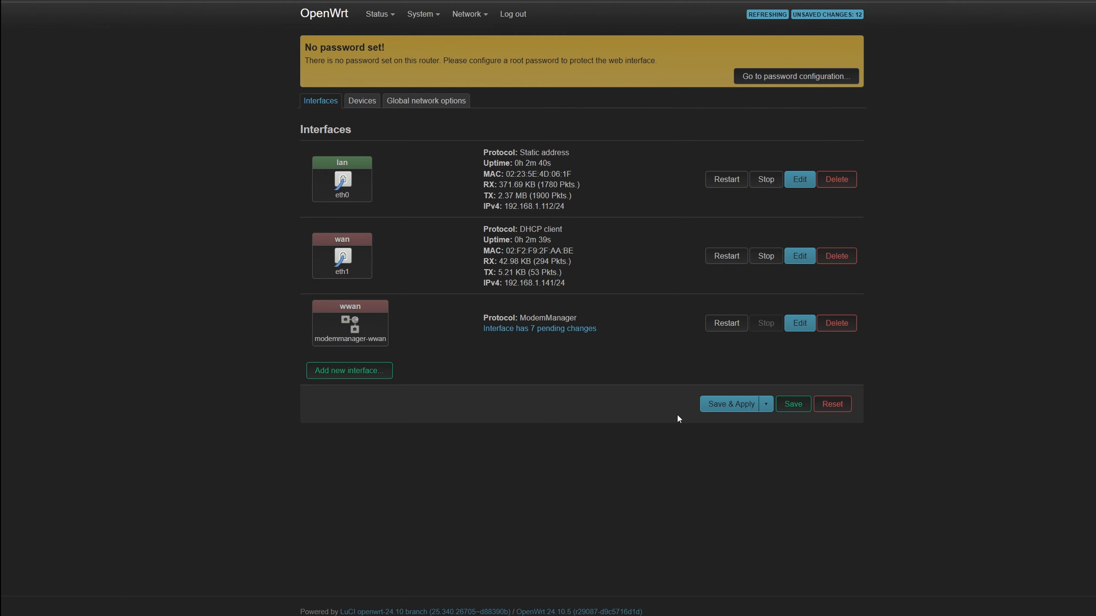
- Save and apply the pending interface changes
click(711, 404)
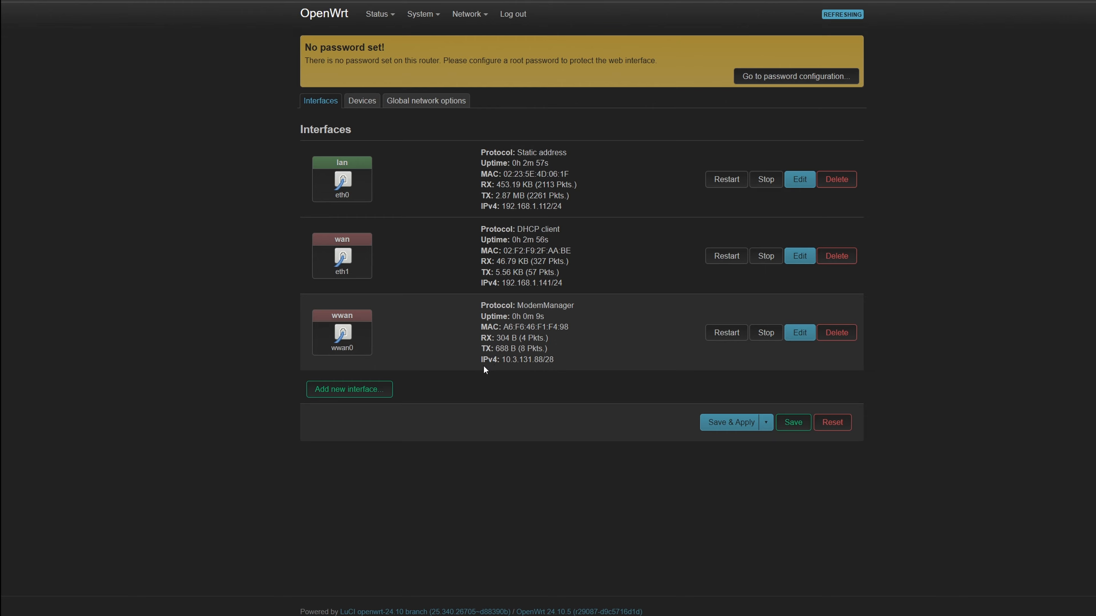
drag(479, 360, 551, 361)
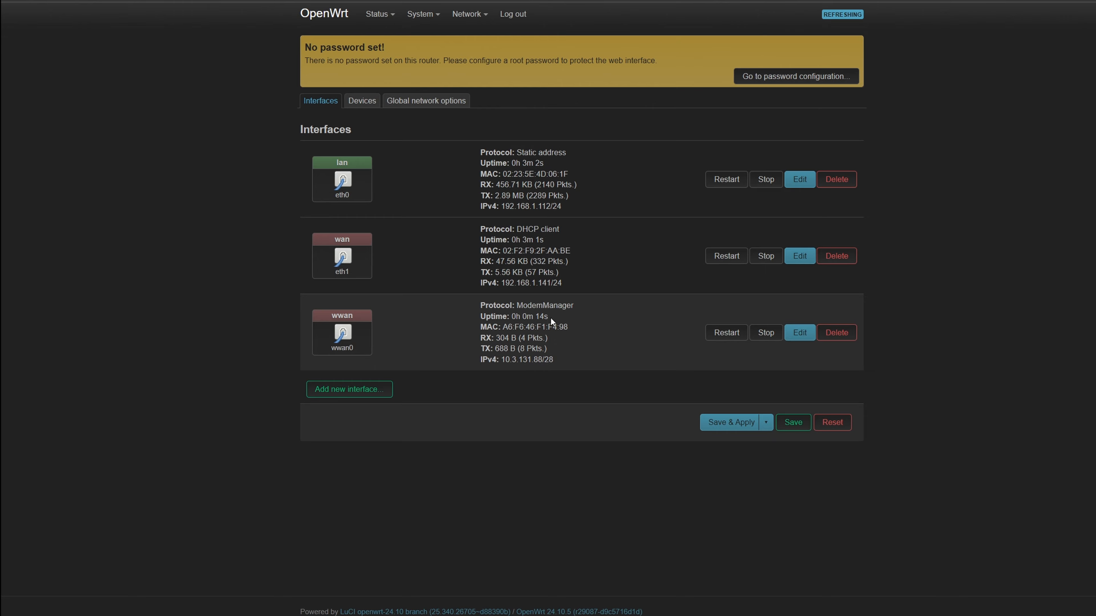
drag(551, 318, 479, 318)
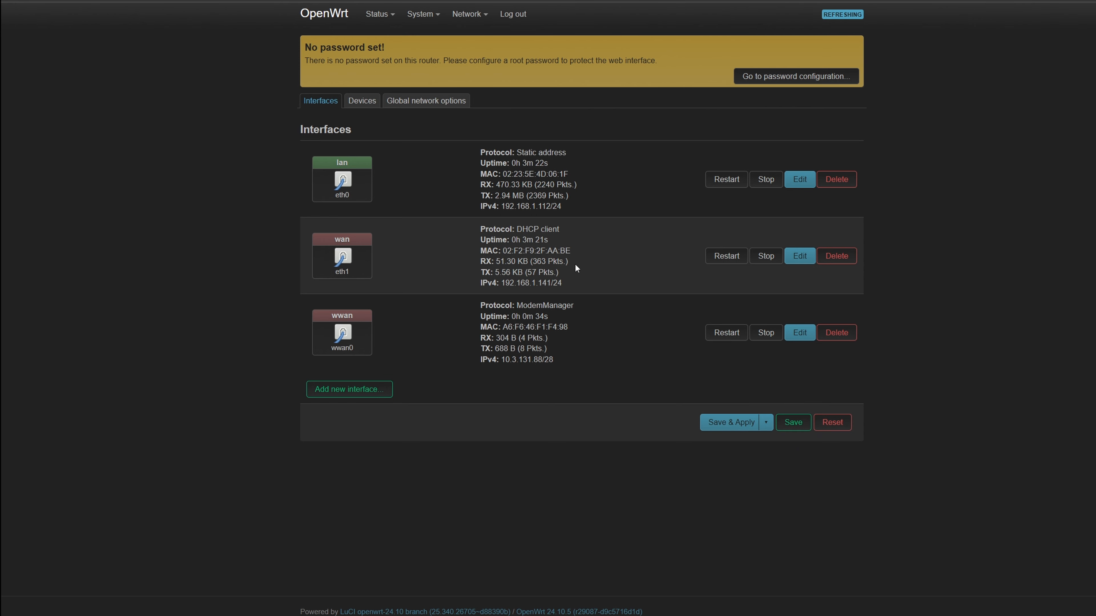
- Open the Cellular Network status page and examine the modem and network registration details
mouse_move(469, 16)
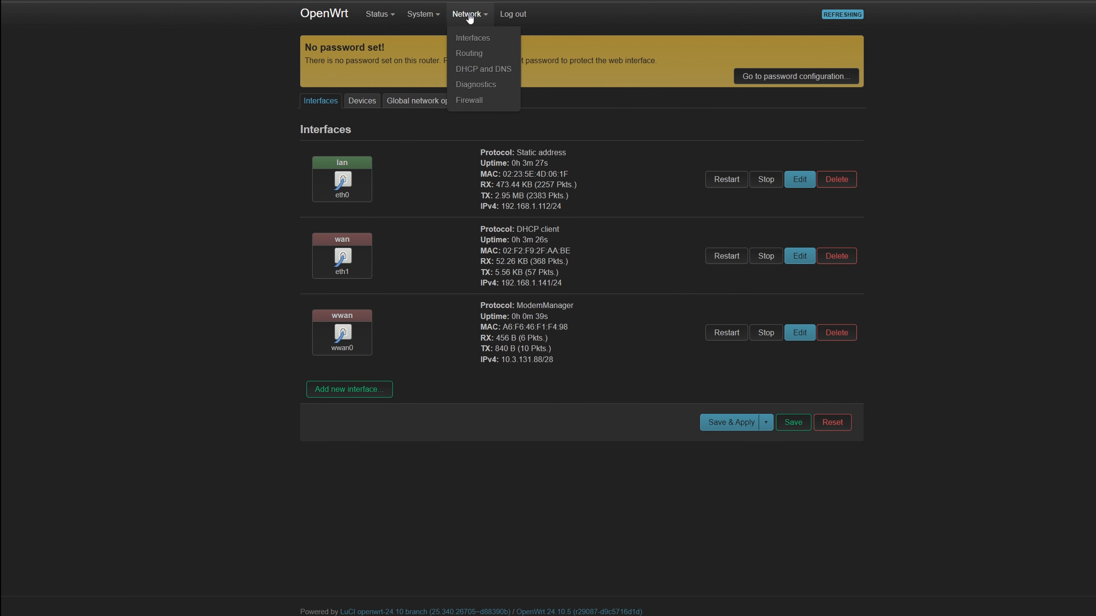
mouse_move(429, 16)
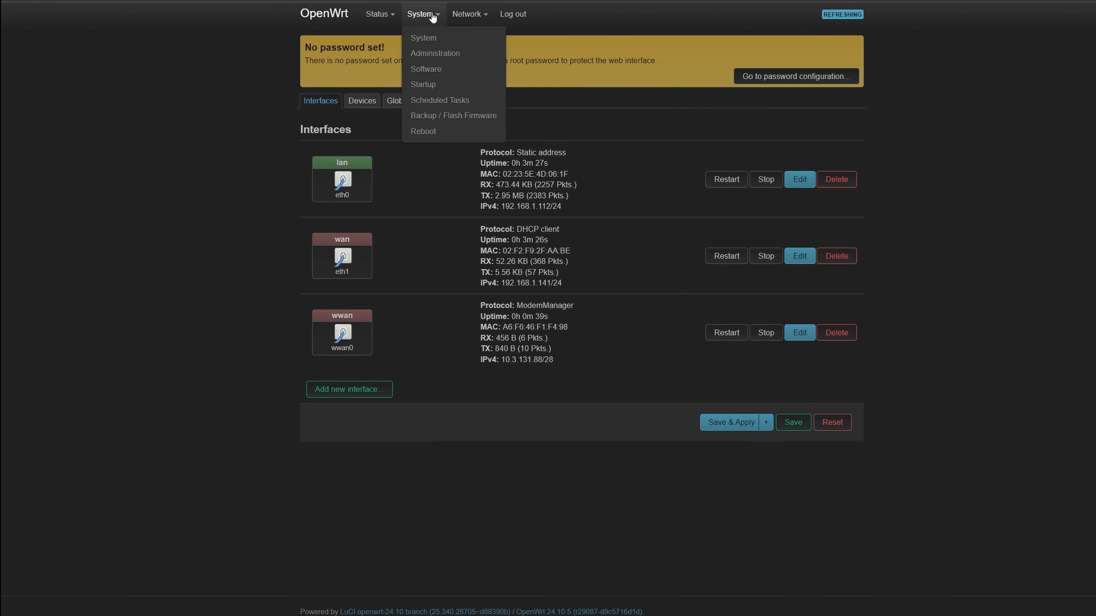
mouse_move(395, 15)
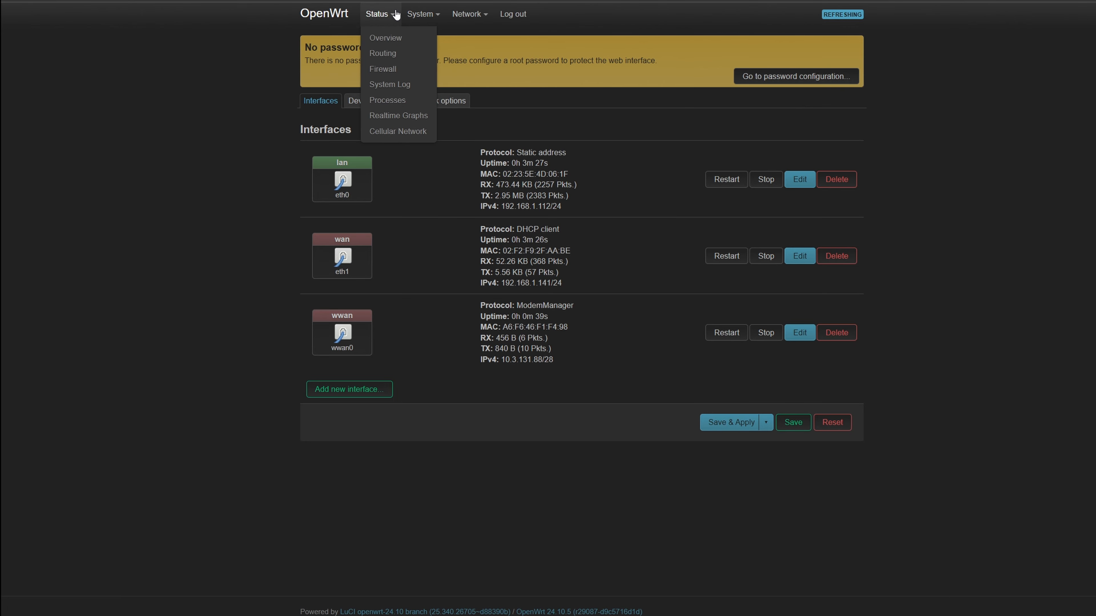
click(389, 132)
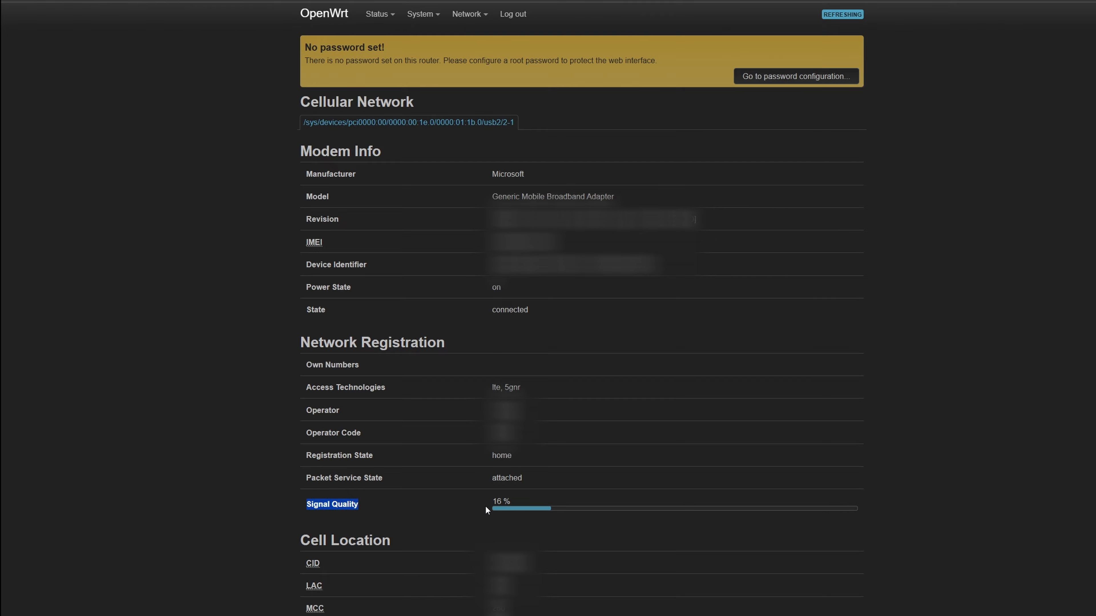
click(492, 502)
double_click(512, 387)
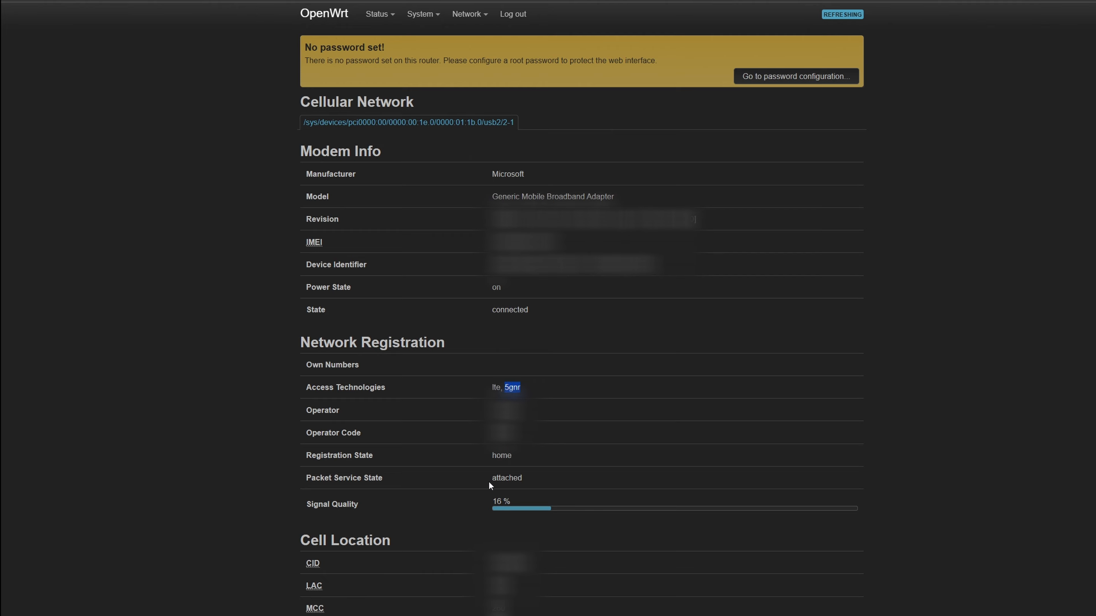
- Highlight the modem info and network registration details on the Cellular Network page
click(340, 516)
double_click(505, 410)
drag(540, 452, 308, 462)
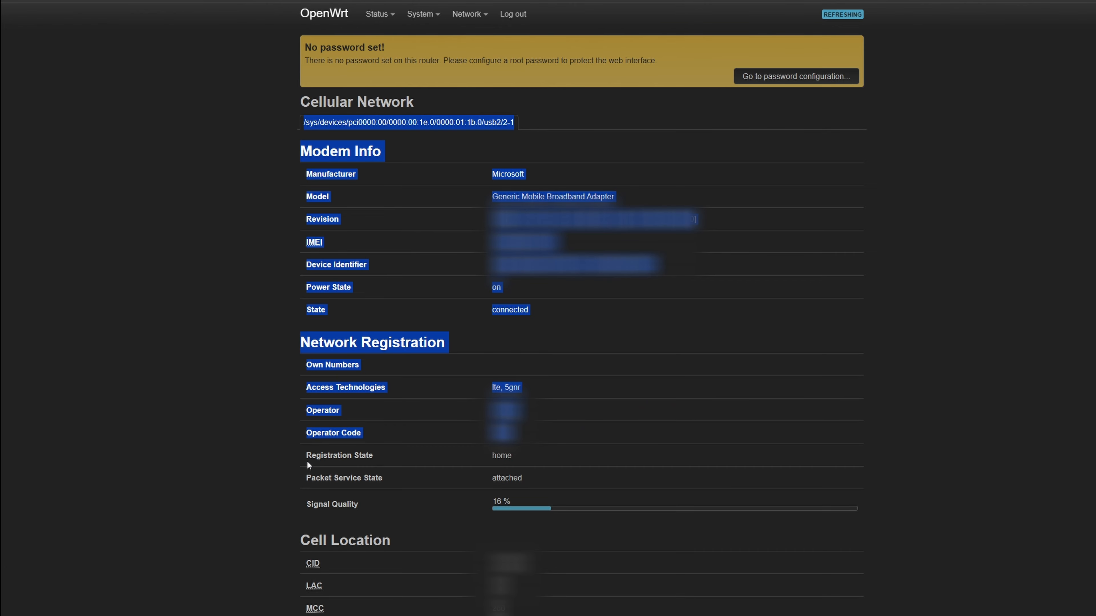
click(309, 462)
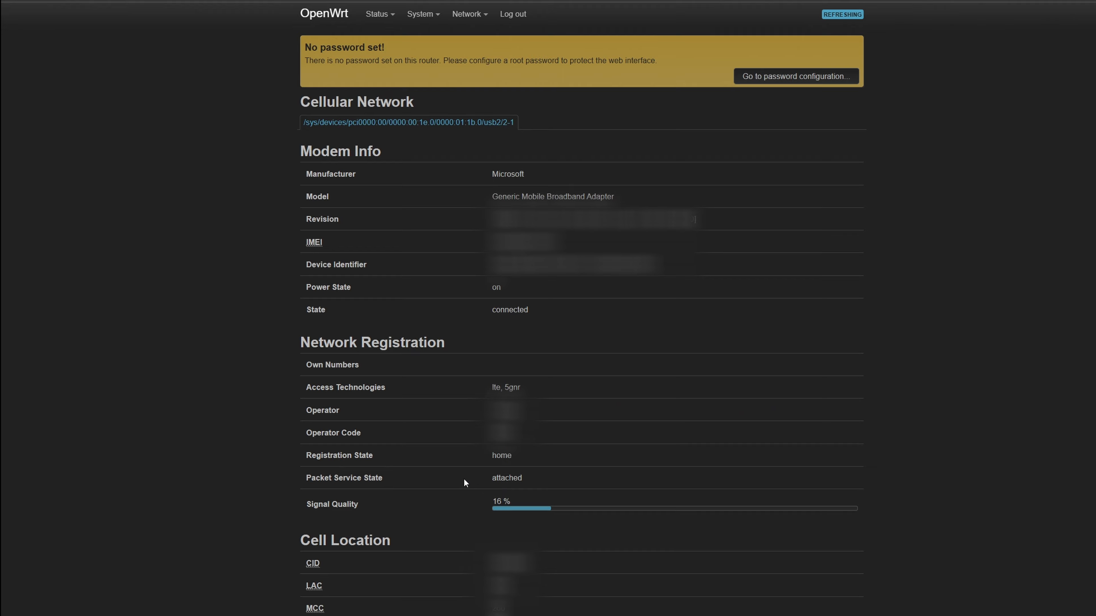
drag(542, 312, 304, 316)
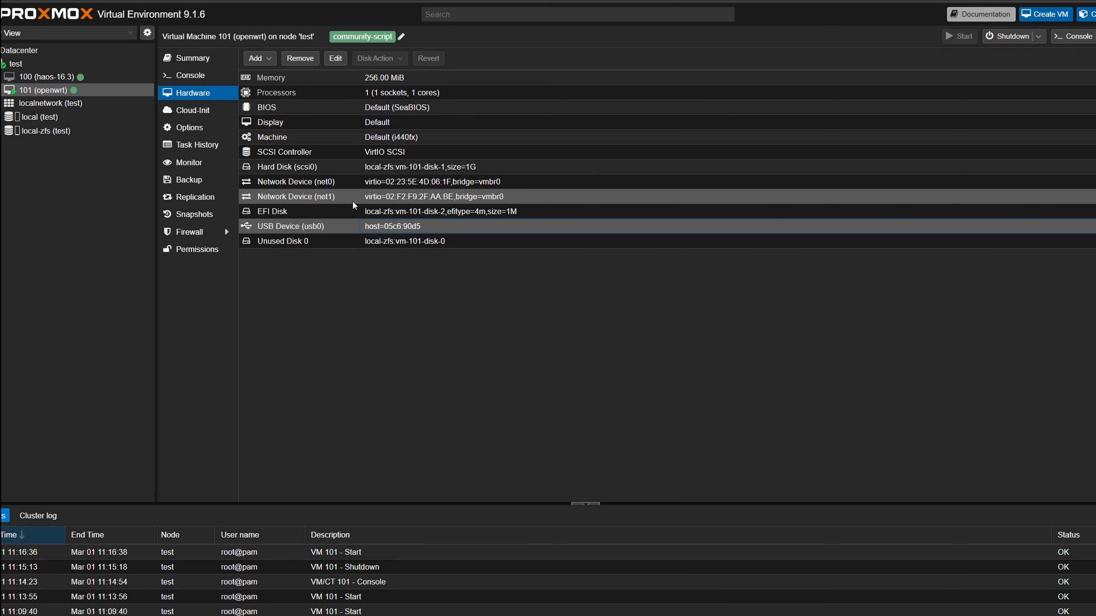
- Open the Proxmox host's network settings and review its network interfaces and bridges
click(489, 194)
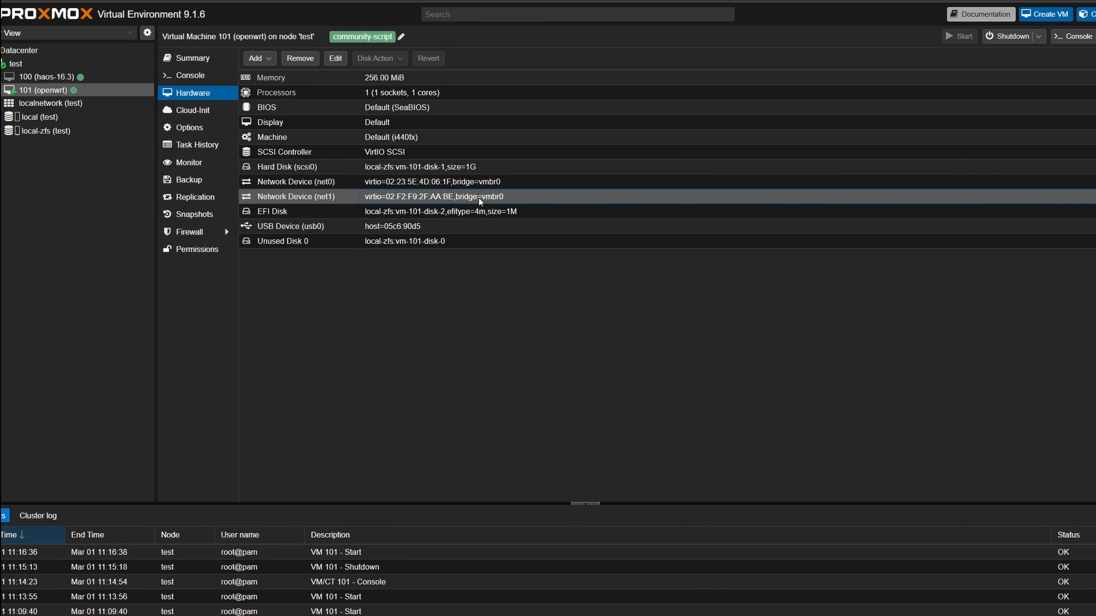
click(64, 64)
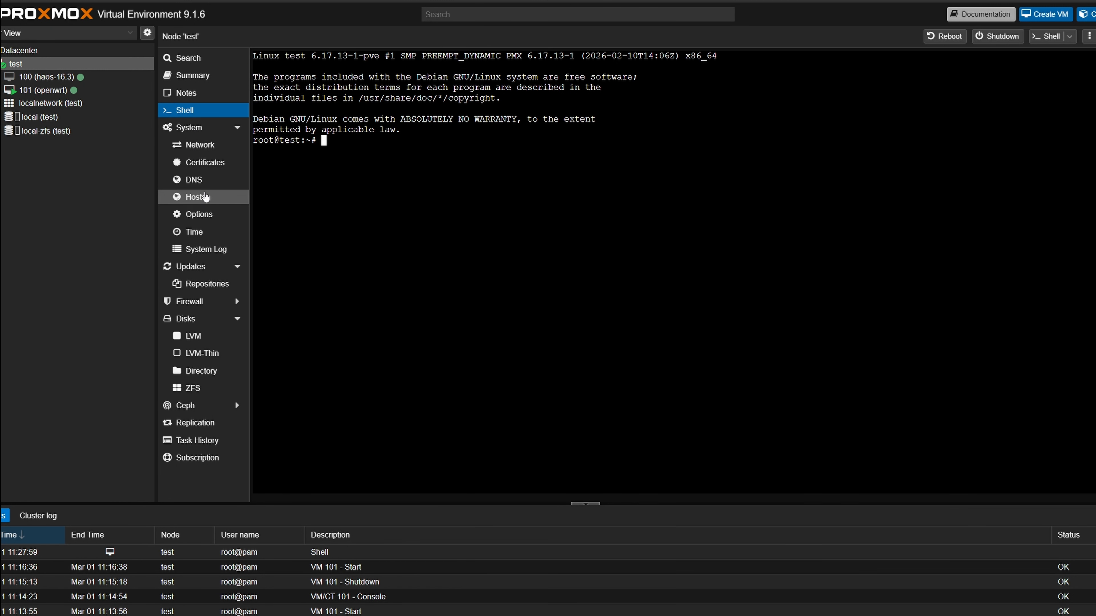
click(195, 145)
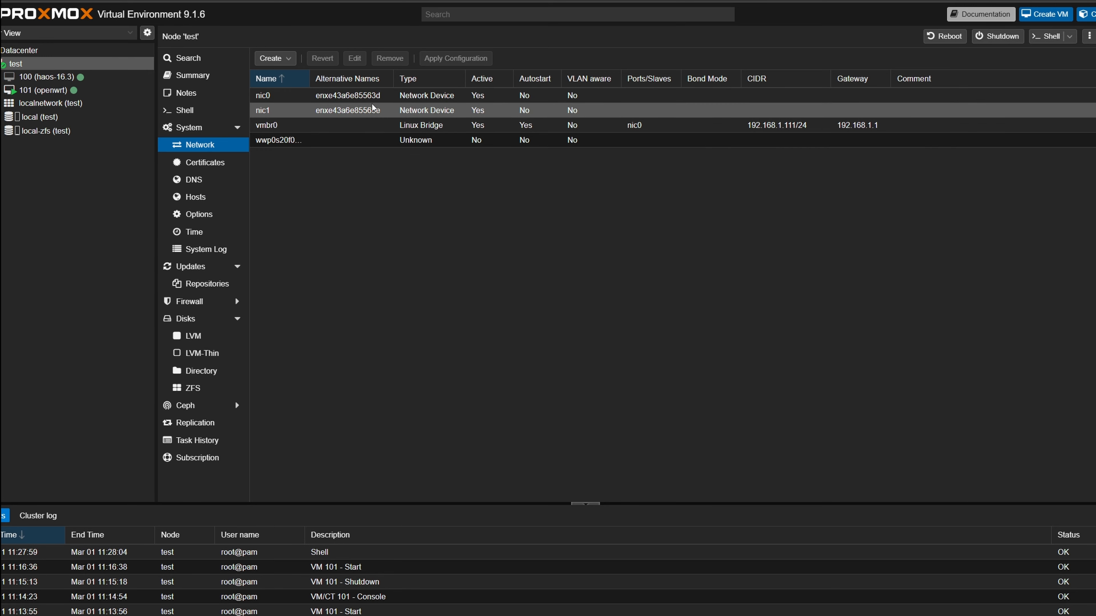
click(439, 94)
click(363, 112)
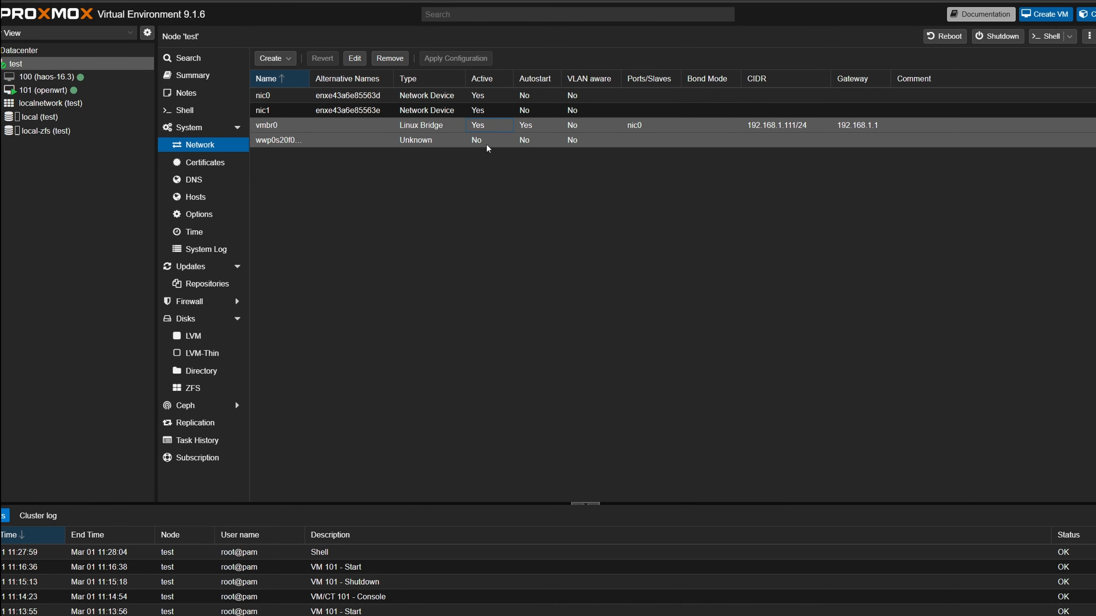
click(483, 141)
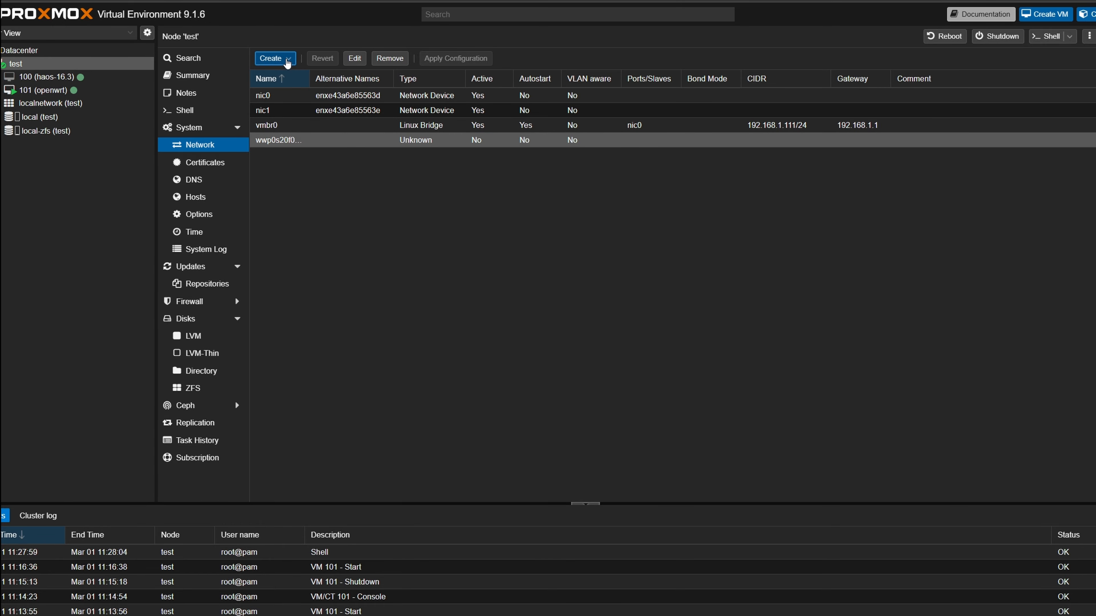
- Create a Linux bridge vmbr1 with nic1 as its bridge port
click(285, 59)
click(306, 79)
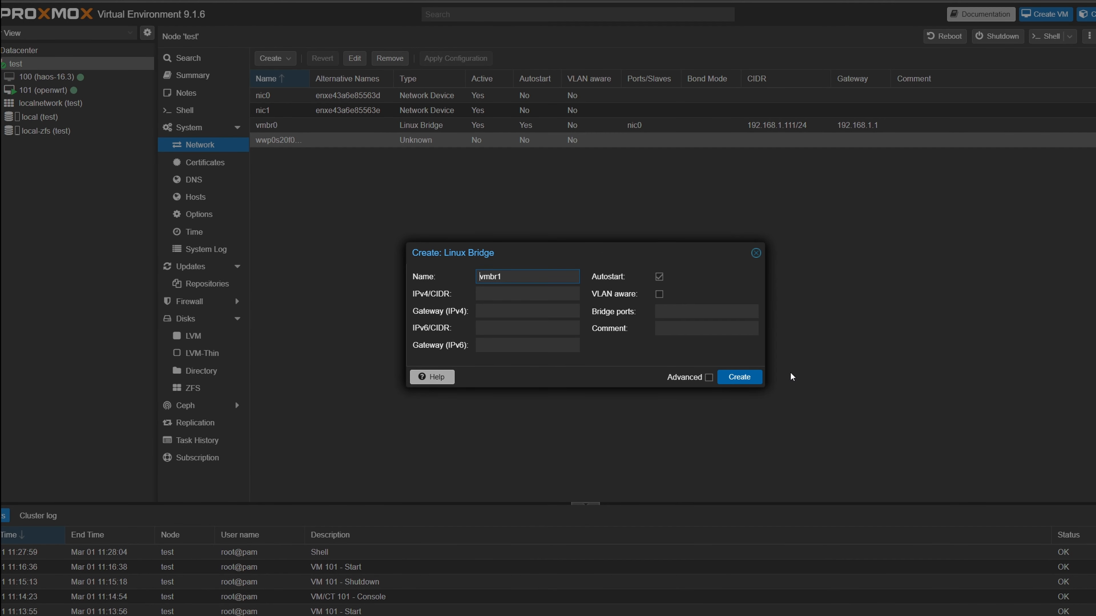
click(676, 311)
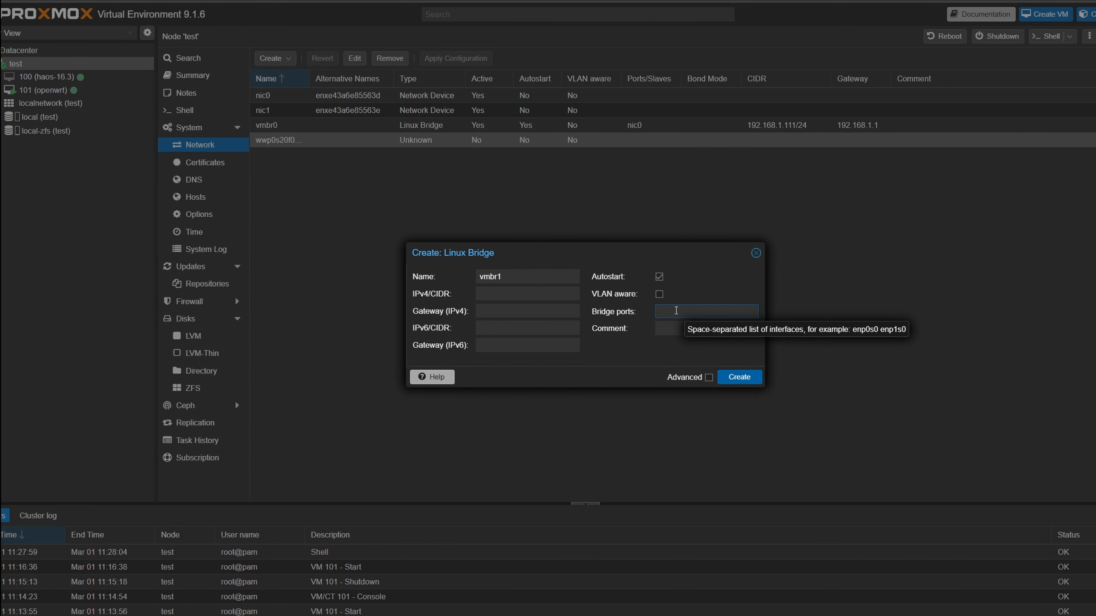
text(nic1)
click(739, 377)
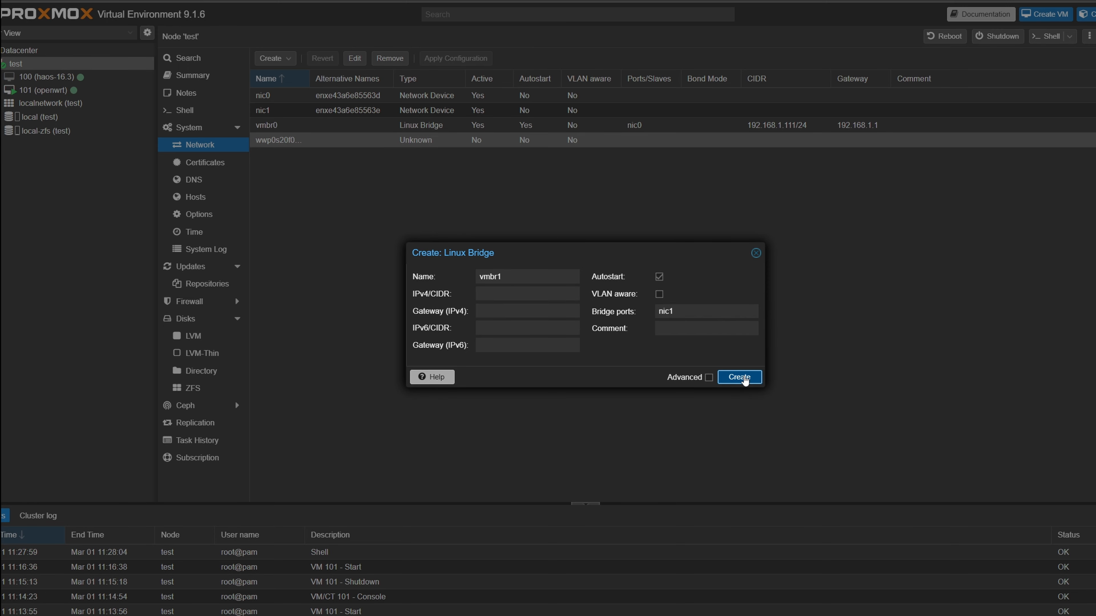
- Apply the pending host network configuration
click(653, 140)
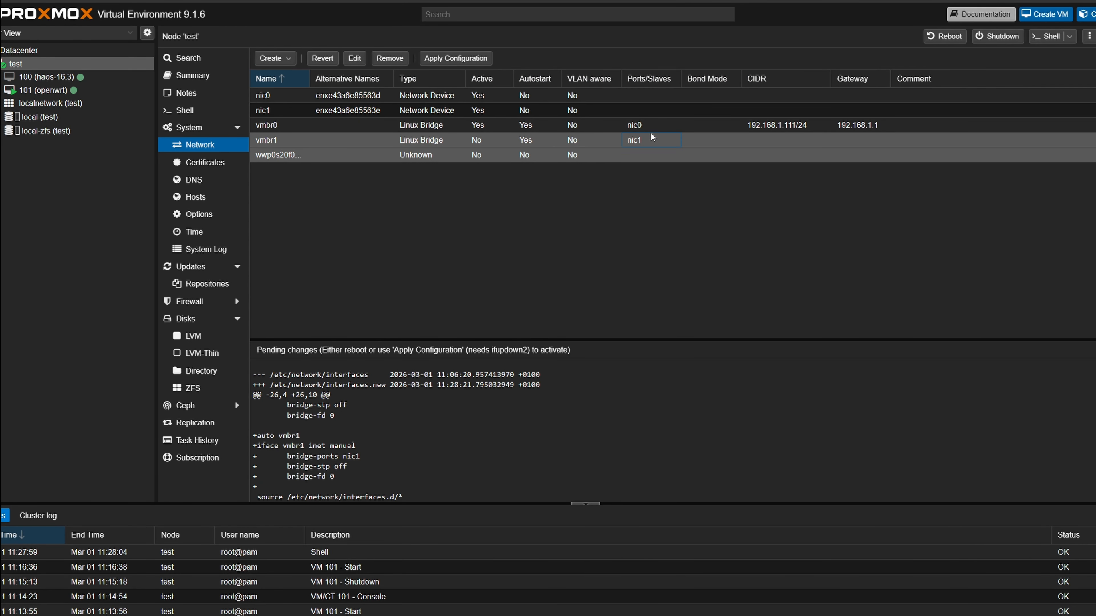
click(432, 59)
click(565, 343)
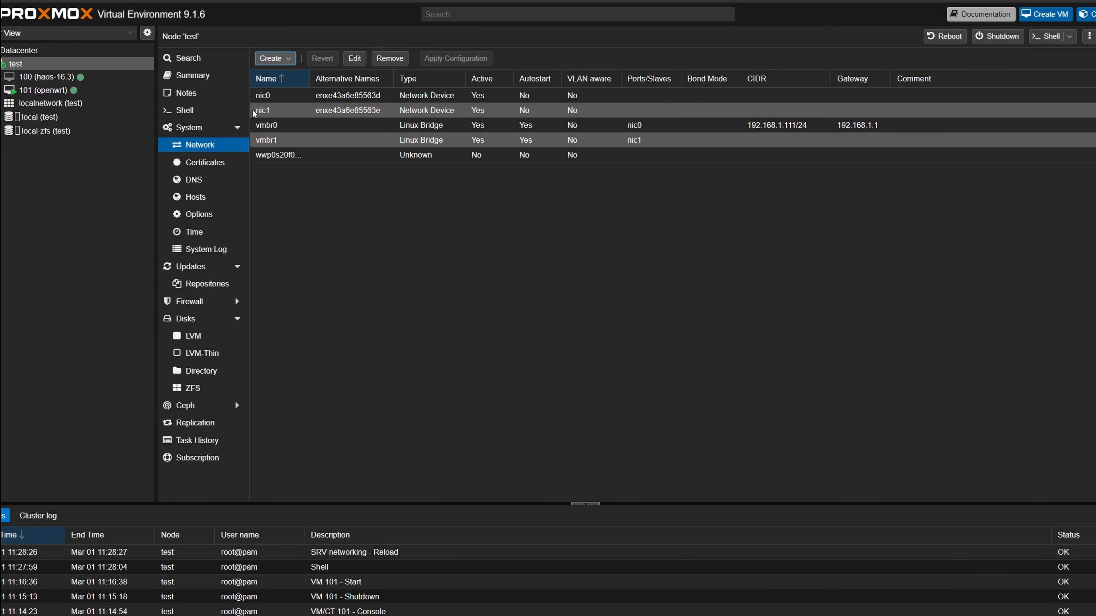
- Attach the OpenWrt VM's second network device net1 to bridge vmbr1
click(37, 91)
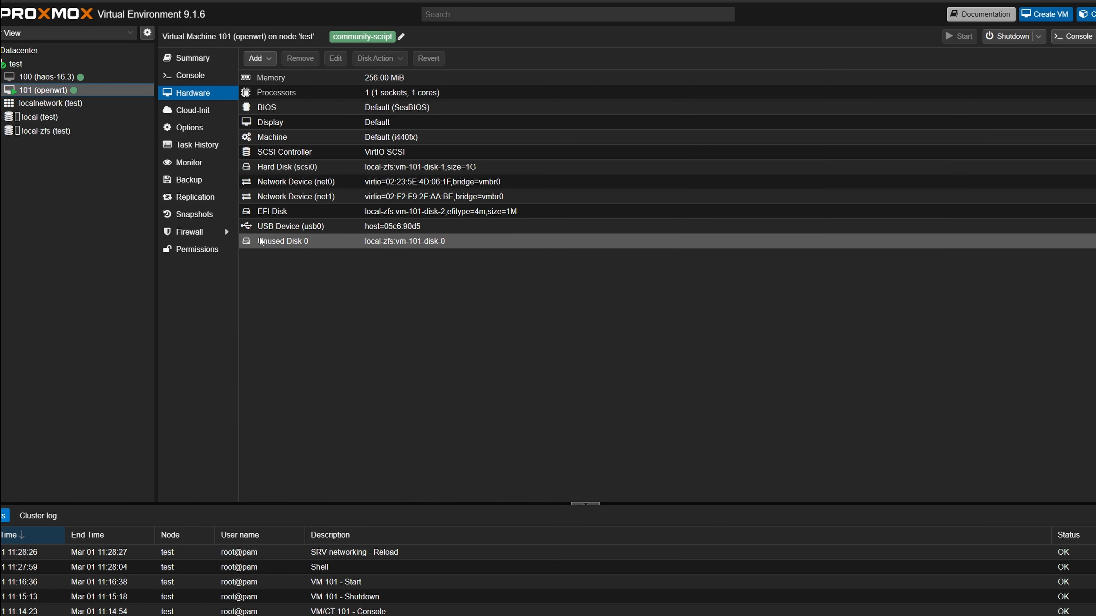
click(509, 197)
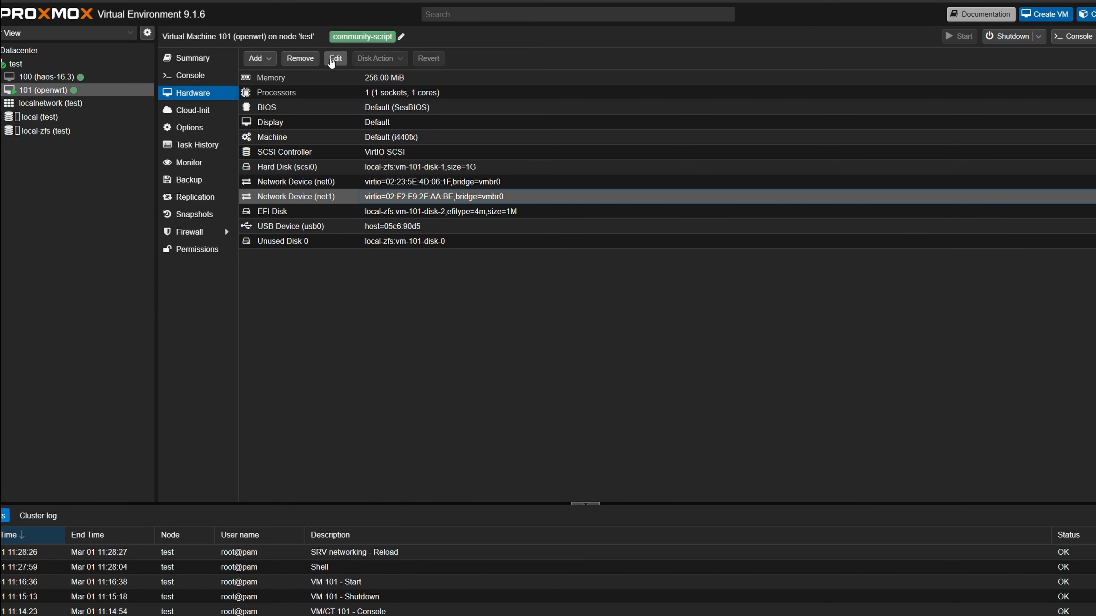
click(335, 58)
click(513, 296)
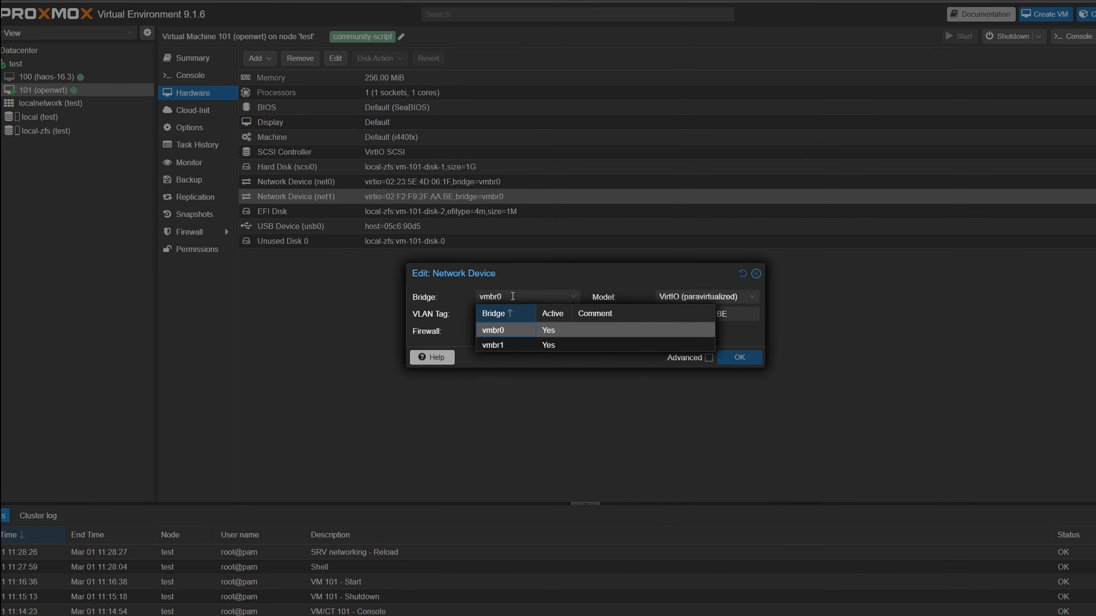
click(509, 345)
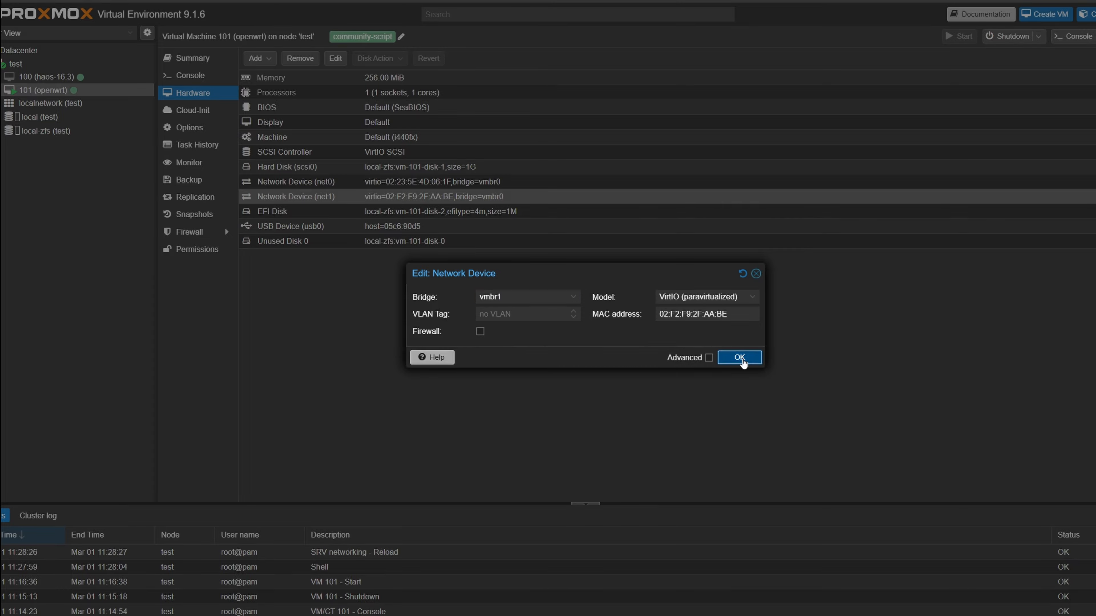
click(740, 358)
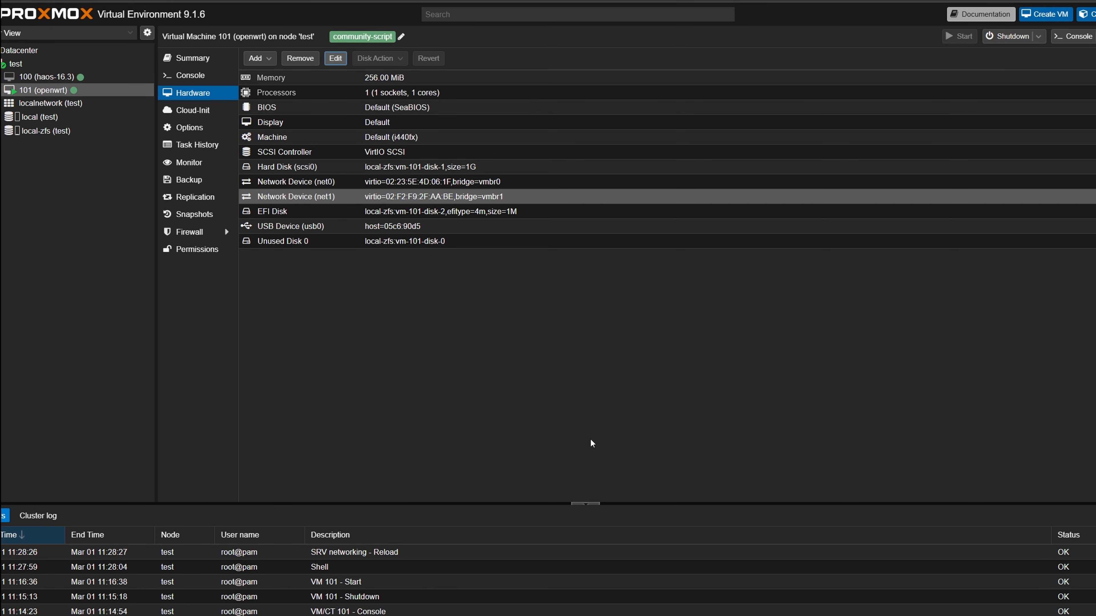
key(Up)
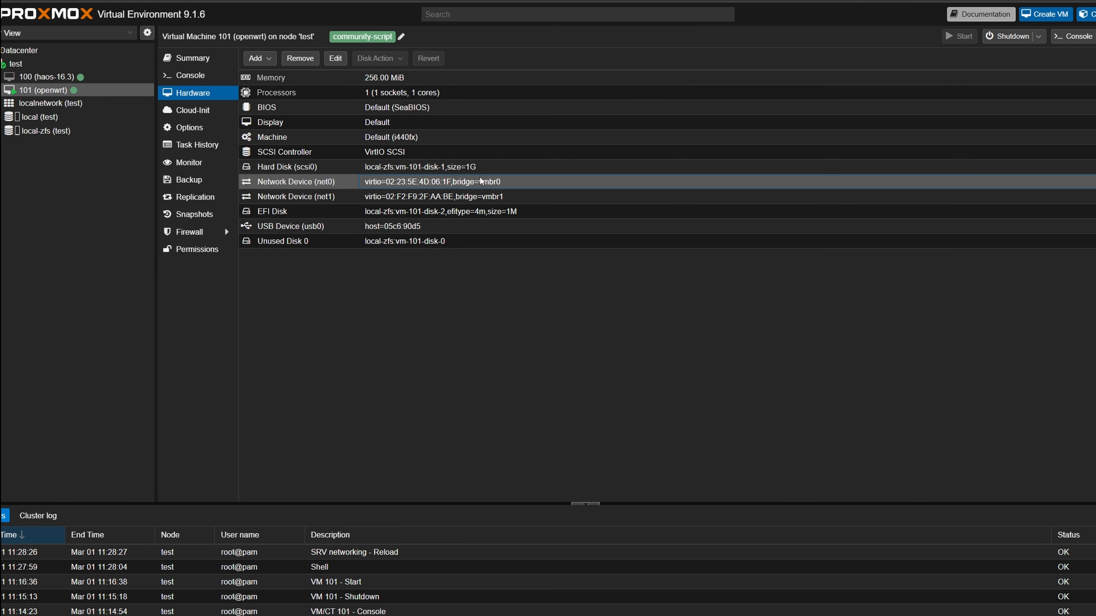
click(481, 200)
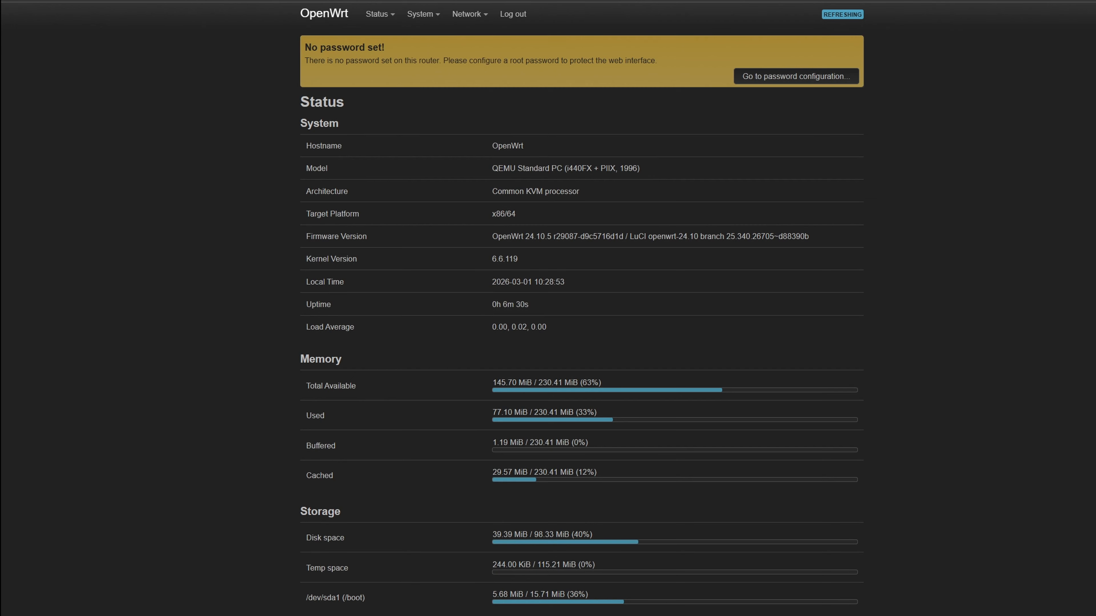
- Open the OpenWrt network interfaces overview and examine the wan and wwan interface details
mouse_move(472, 13)
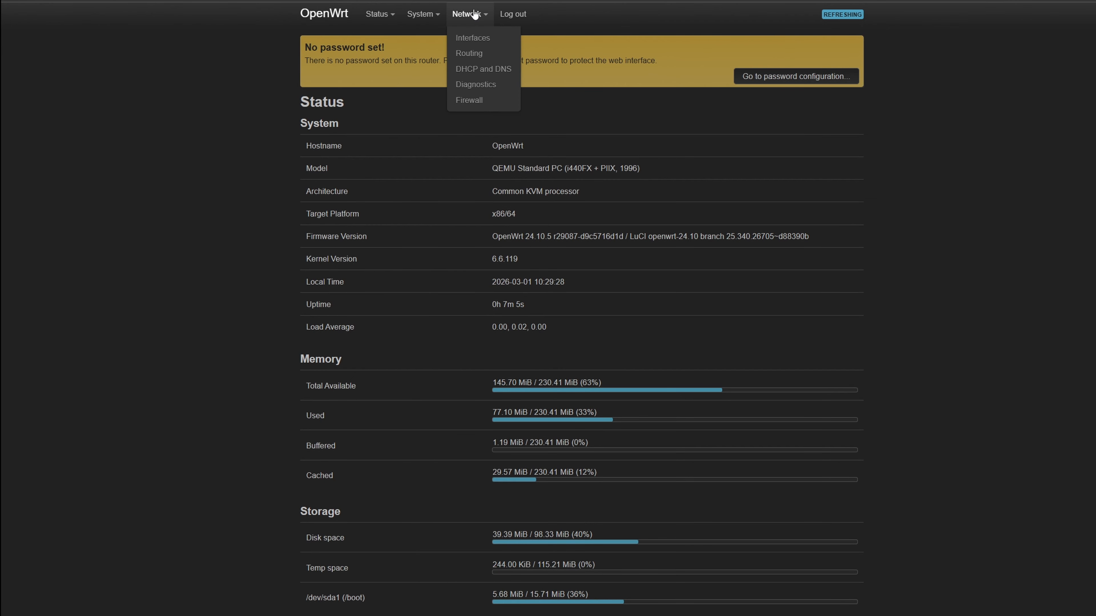
click(478, 42)
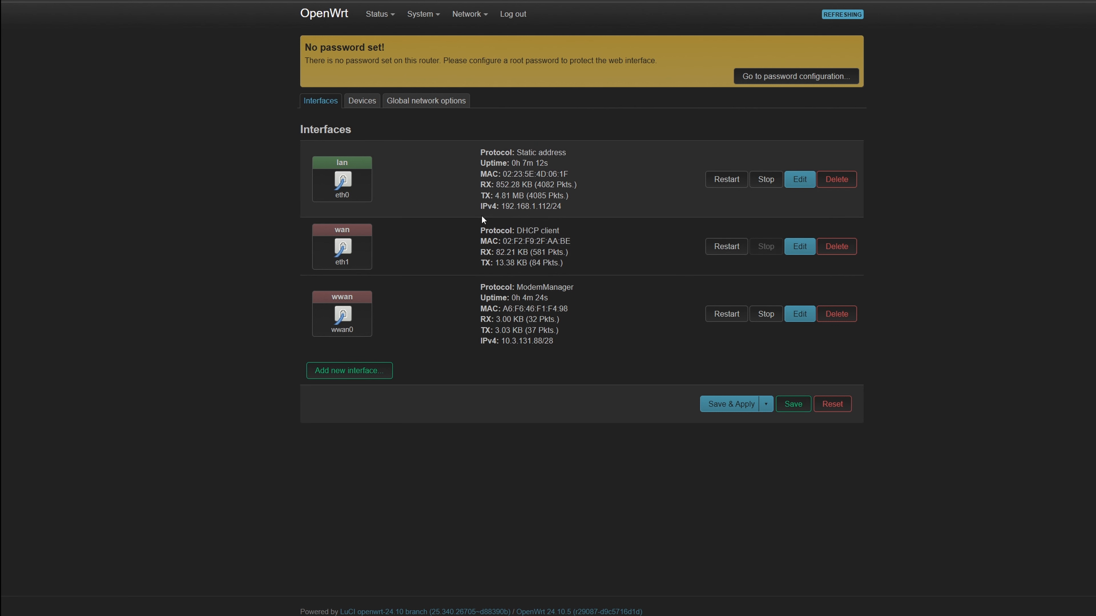
mouse_move(481, 233)
mouse_down()
mouse_move(574, 258)
mouse_move(569, 273)
mouse_move(470, 232)
mouse_up()
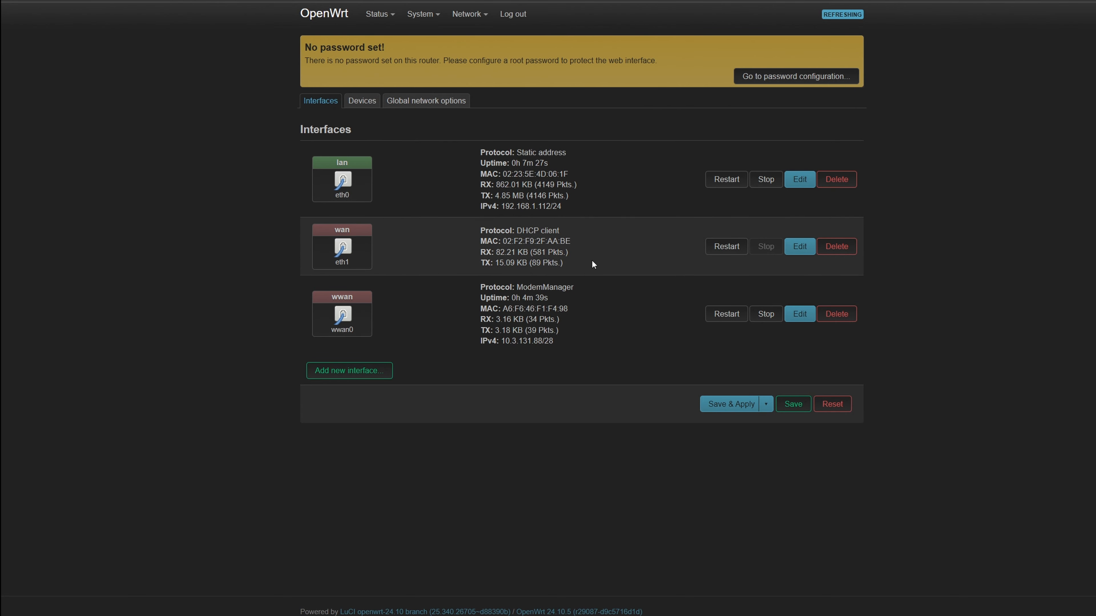
drag(591, 261, 553, 255)
drag(472, 232, 575, 271)
click(577, 278)
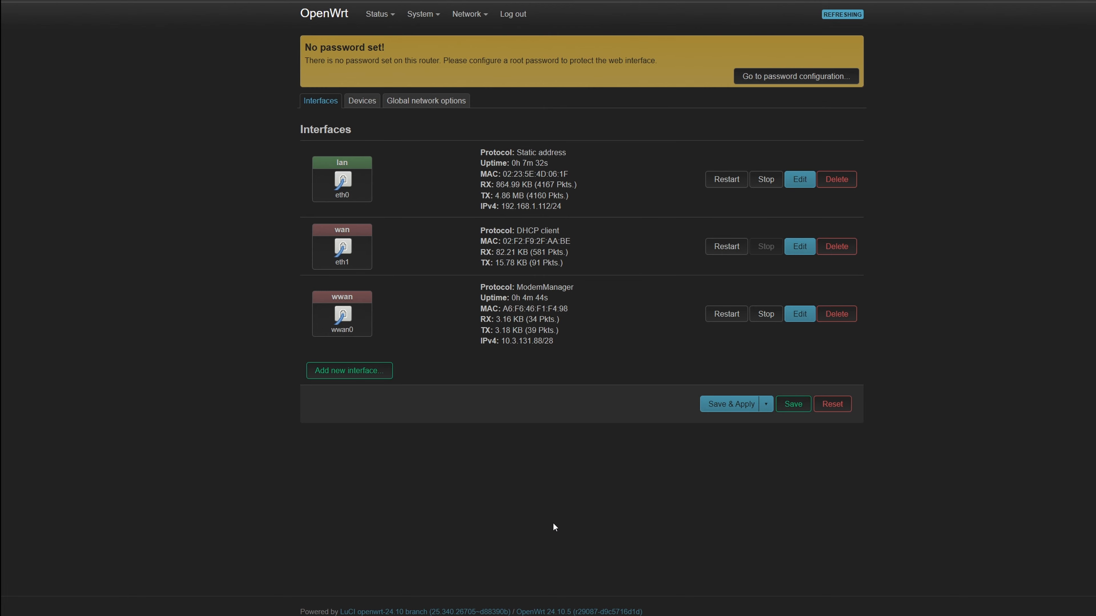
triple_click(584, 351)
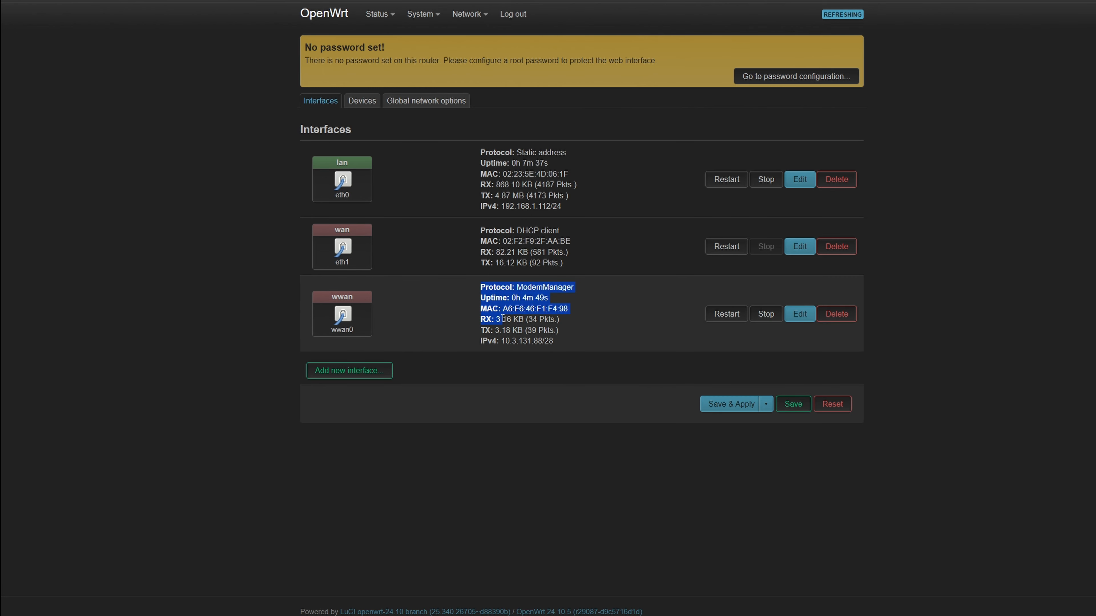